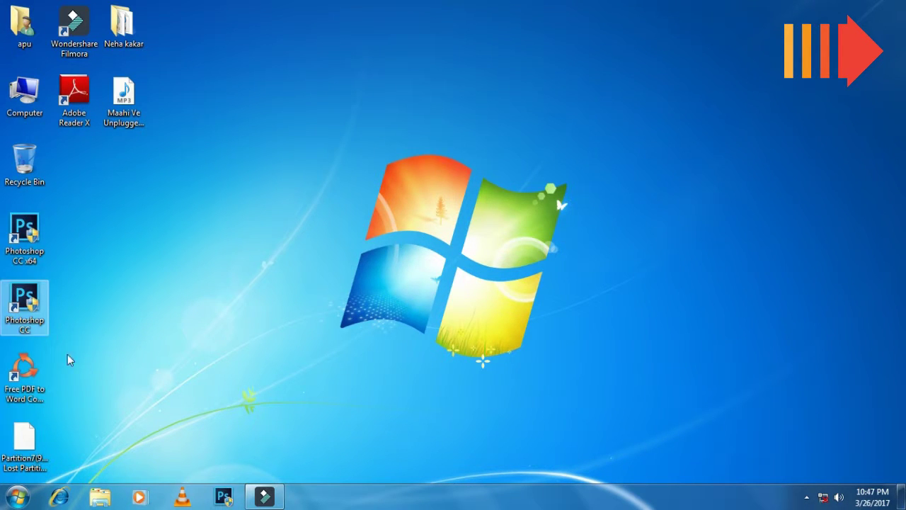
# - Launch Photoshop CC from the Windows 7 taskbar
pyautogui.click(221, 498)
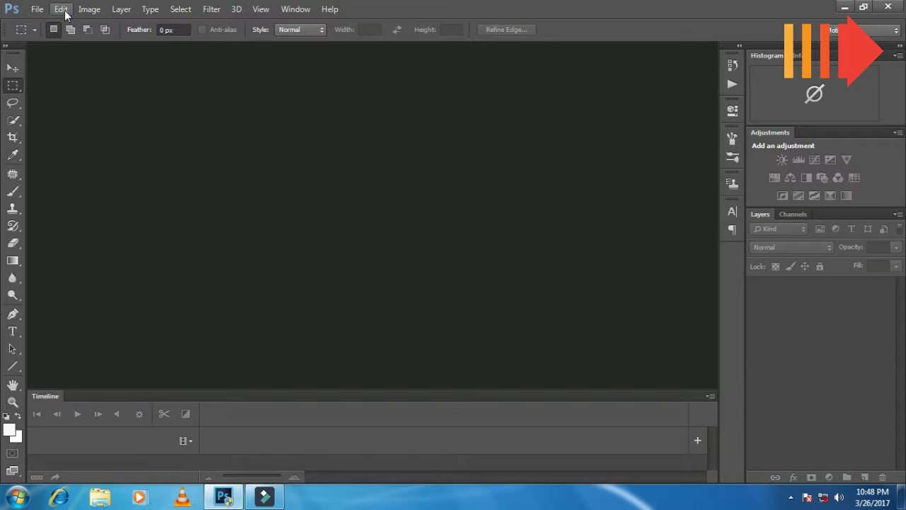
# - Create a new white 20 × 10 in, 72 ppi document named 'Background'
pyautogui.click(37, 9)
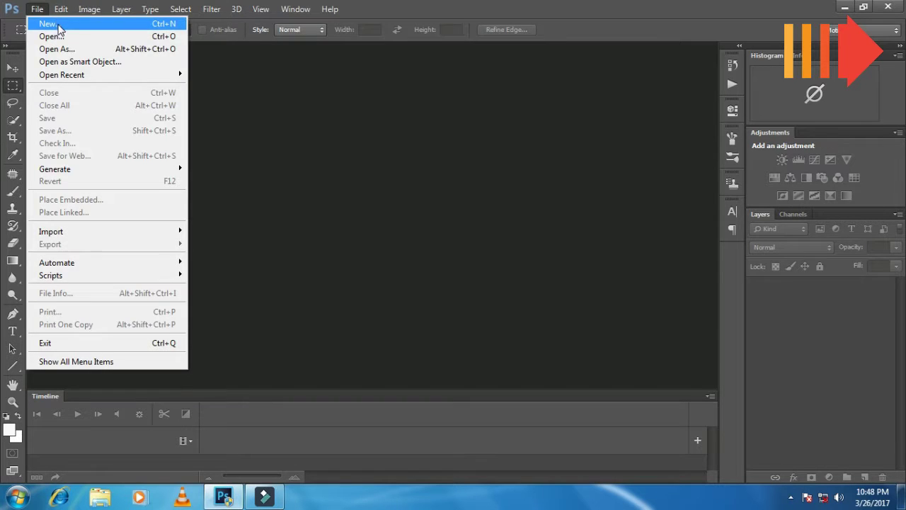
pyautogui.click(39, 20)
pyautogui.click(374, 123)
pyautogui.moveTo(356, 123); pyautogui.dragTo(308, 131)
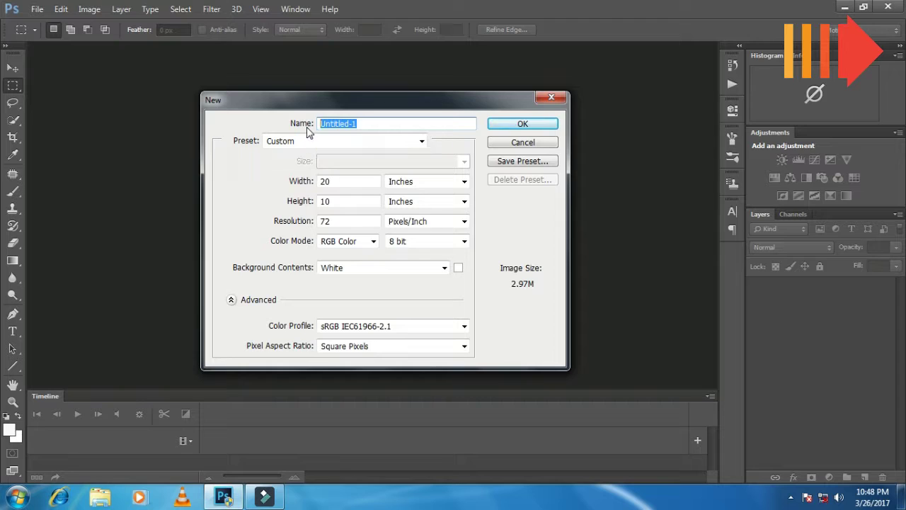
pyautogui.write('Background')
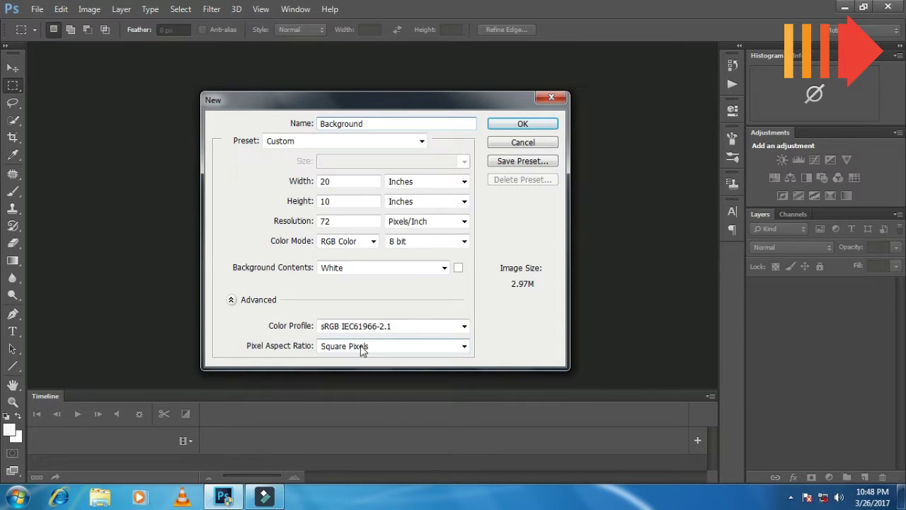
pyautogui.click(517, 125)
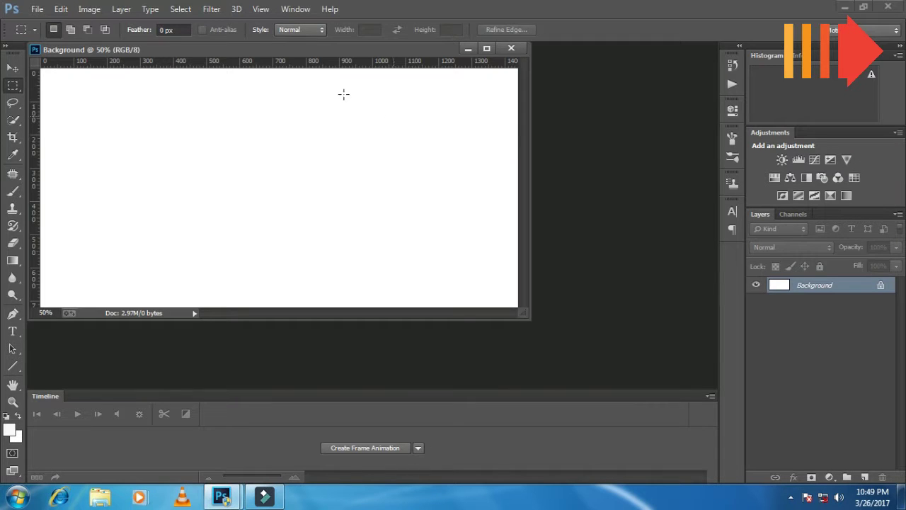
# - Fill the canvas with Black at 100% opacity in Normal mode
pyautogui.moveTo(319, 51); pyautogui.dragTo(377, 93)
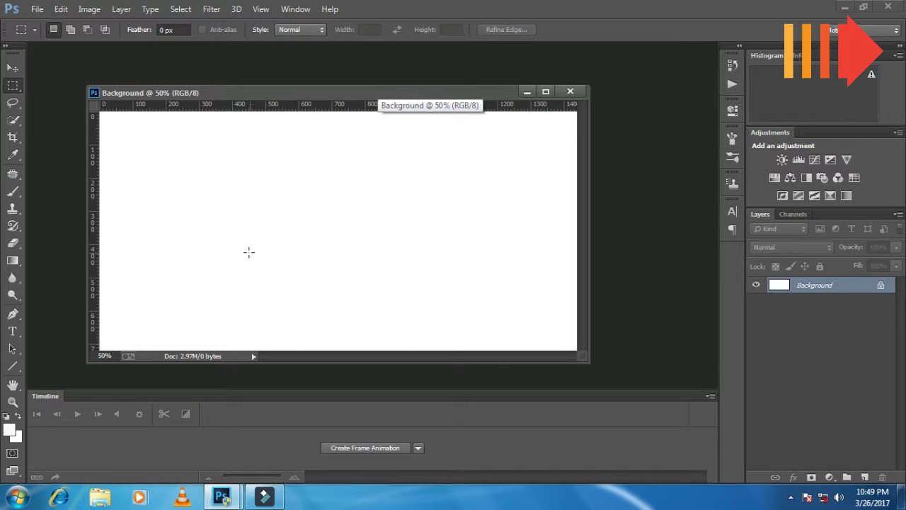
pyautogui.click(60, 9)
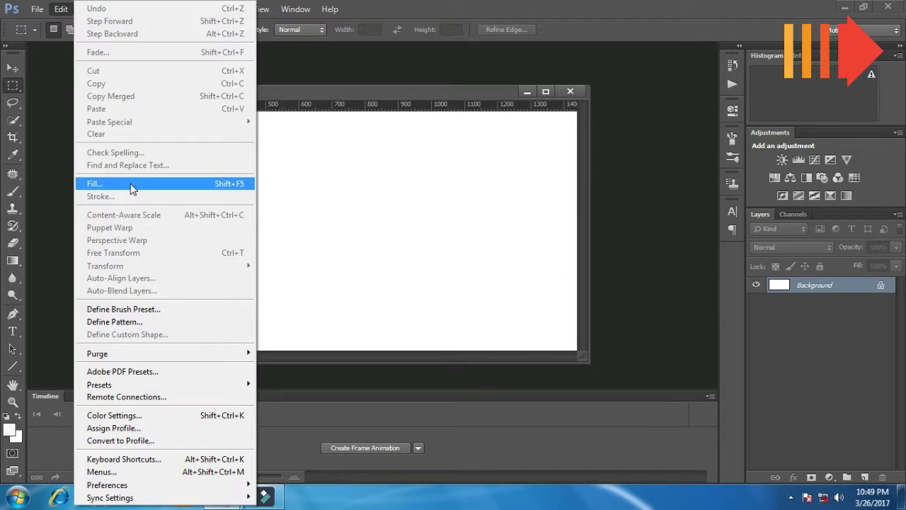
pyautogui.click(175, 186)
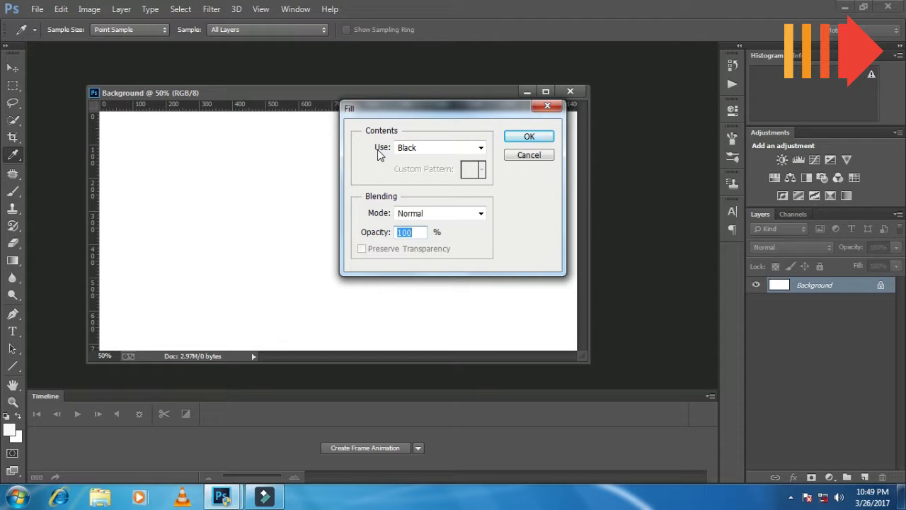
pyautogui.click(477, 148)
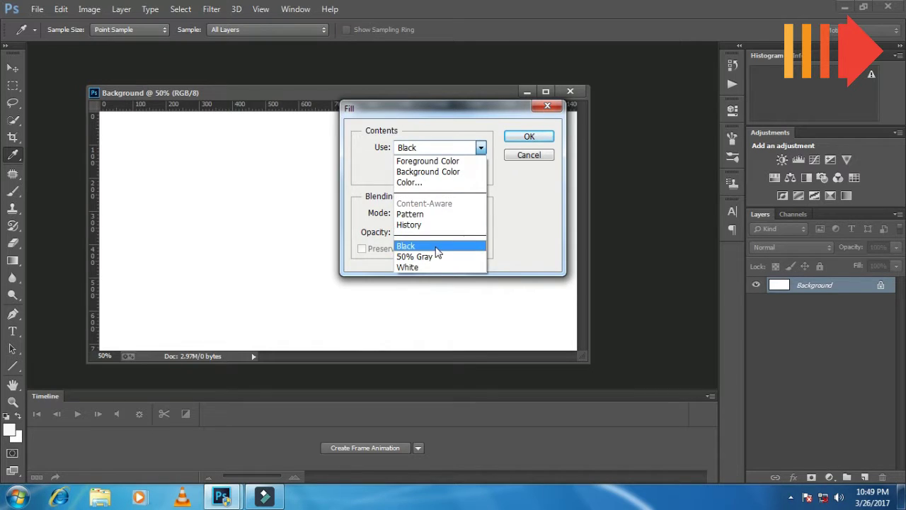
pyautogui.click(437, 248)
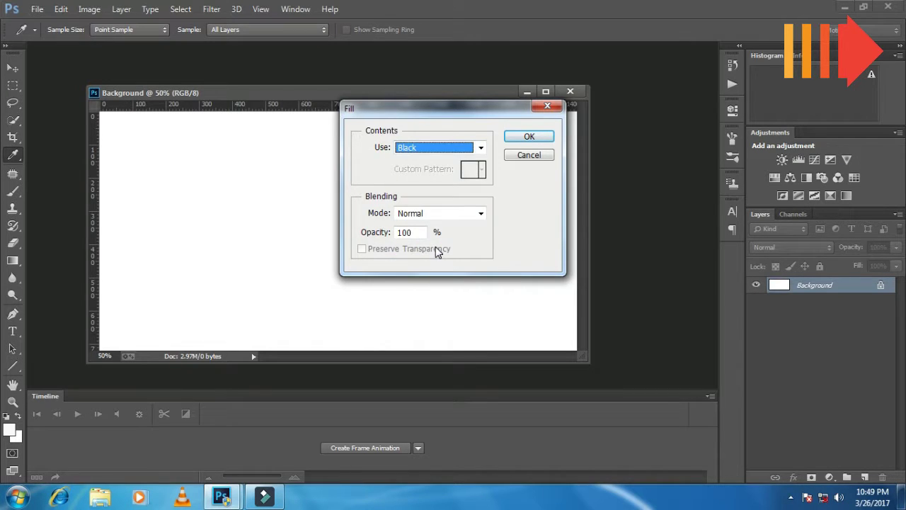
pyautogui.click(480, 215)
pyautogui.click(481, 9)
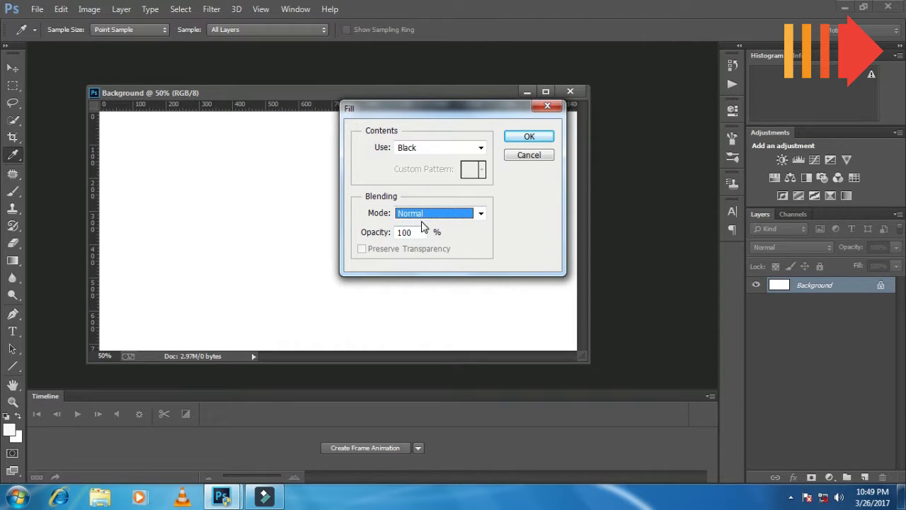
pyautogui.click(529, 137)
# - Convert the locked Background into a normal layer named 'background'
pyautogui.press('m')
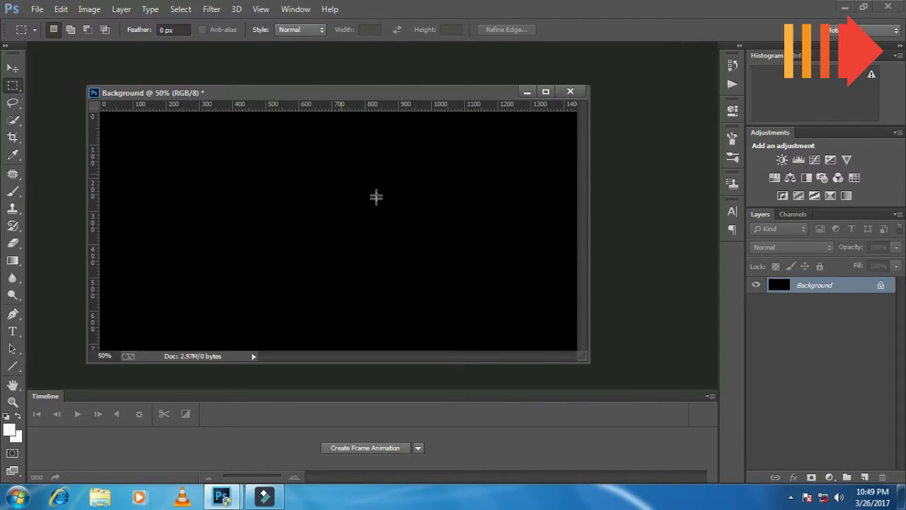
pyautogui.moveTo(352, 91); pyautogui.dragTo(356, 97)
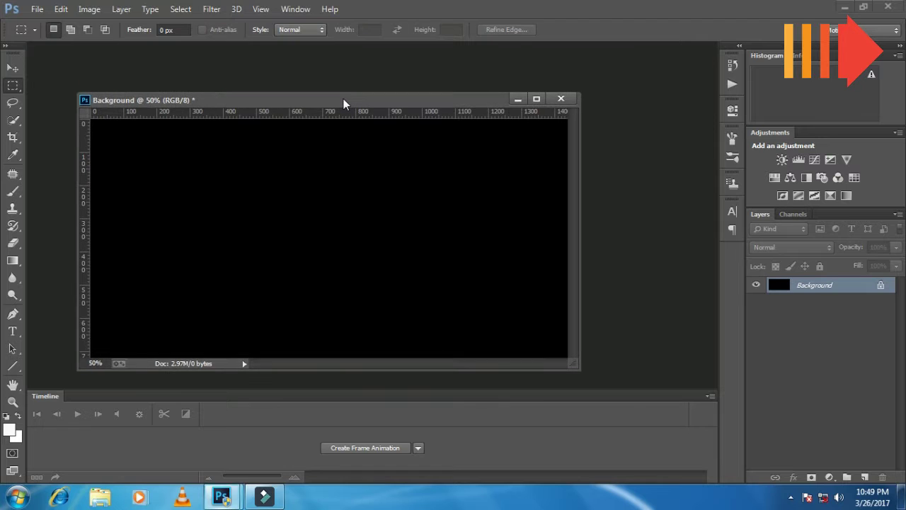
pyautogui.doubleClick(824, 287)
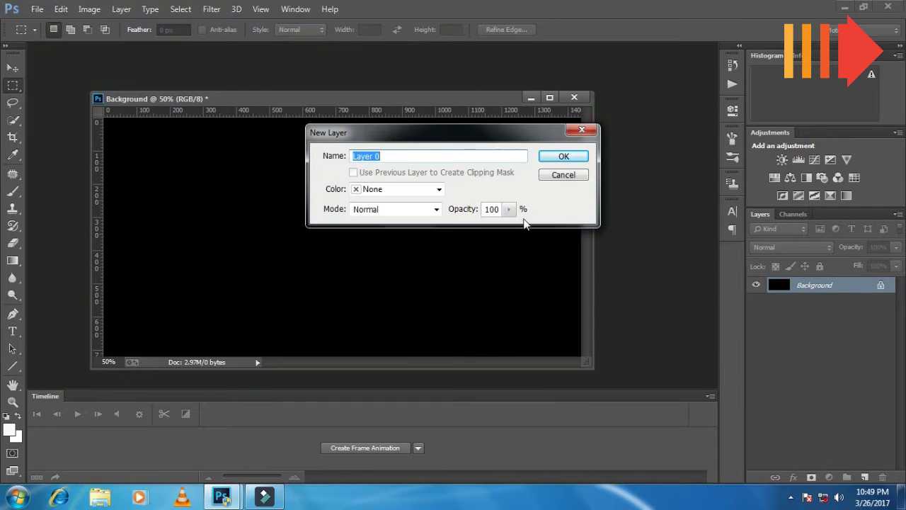
pyautogui.click(387, 157)
pyautogui.press('BackSpace')
pyautogui.press('BackSpace')
pyautogui.press('BackSpace')
pyautogui.write('ground')
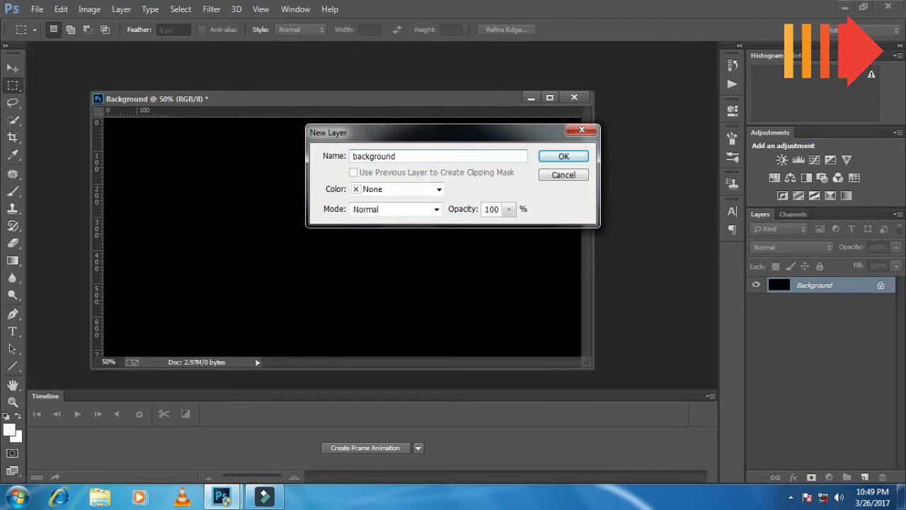
pyautogui.press('Return')
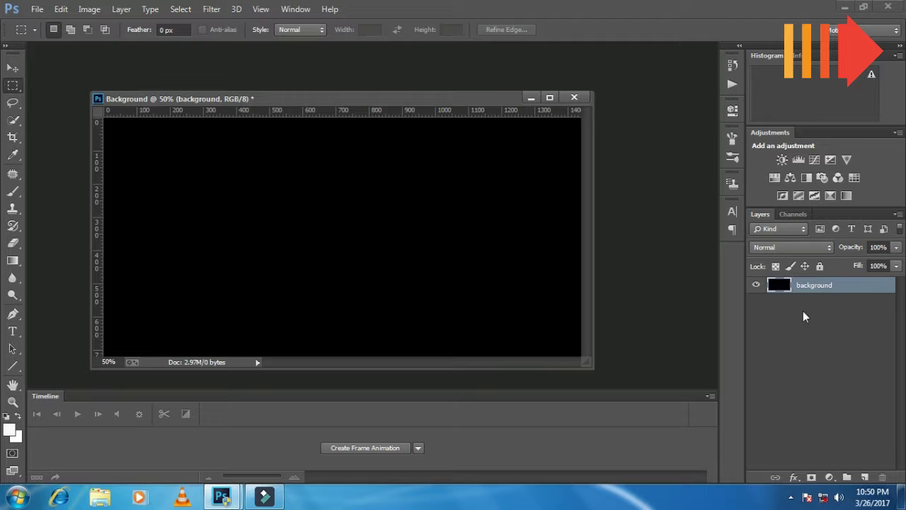
# - Add a new empty layer named 'A' above the background layer
pyautogui.moveTo(310, 101); pyautogui.dragTo(311, 93)
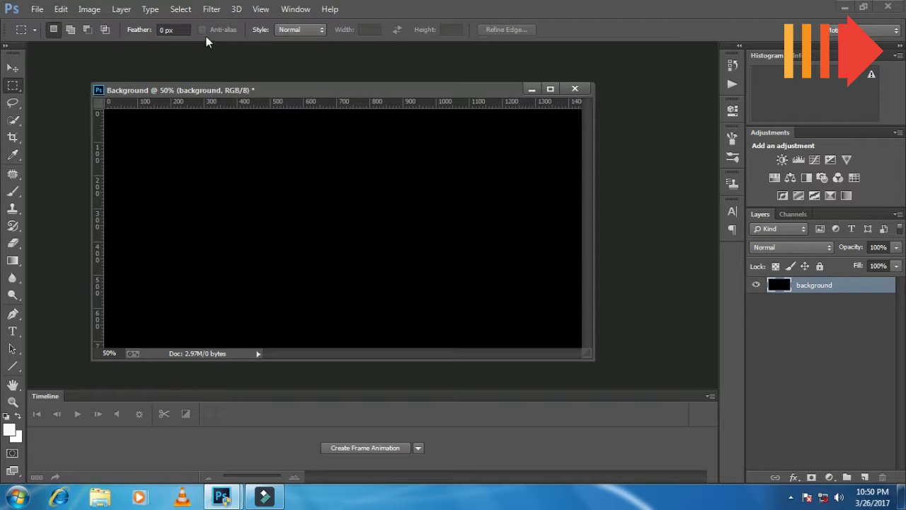
pyautogui.click(121, 9)
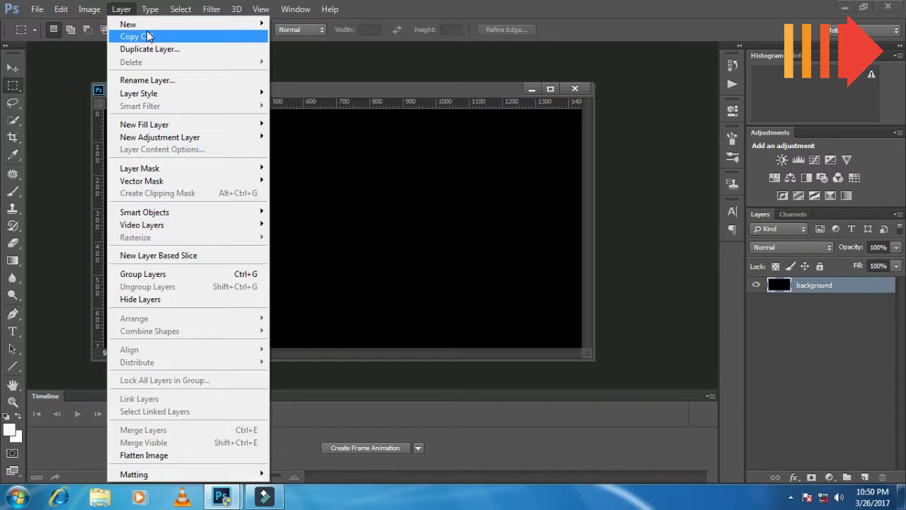
pyautogui.moveTo(128, 24)
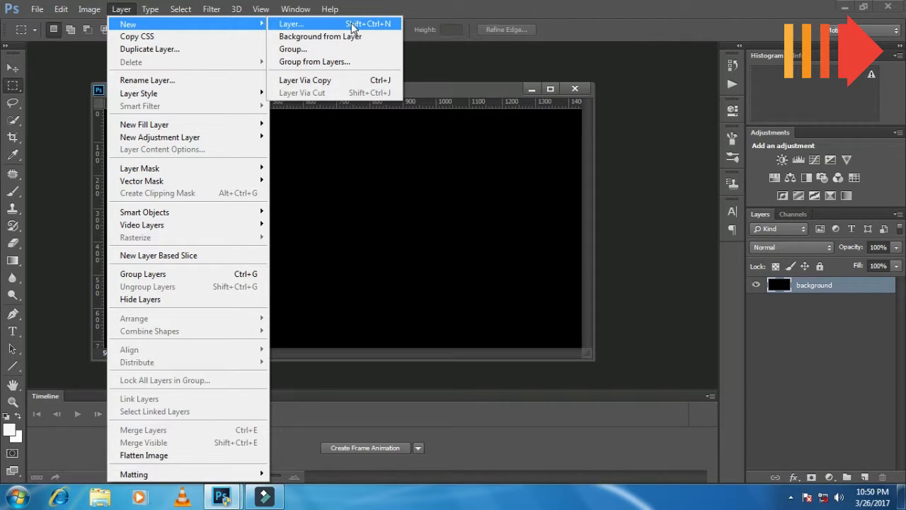
pyautogui.click(352, 26)
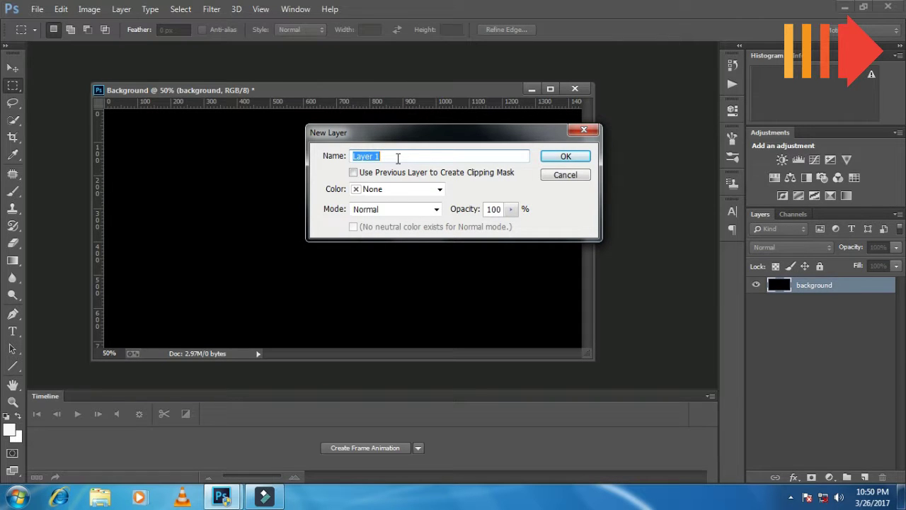
pyautogui.write('A')
pyautogui.click(568, 156)
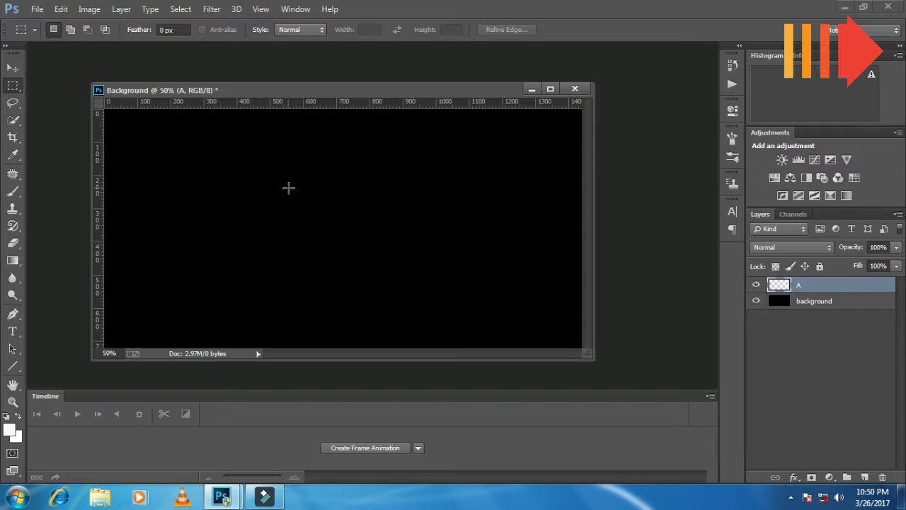
pyautogui.press('b')
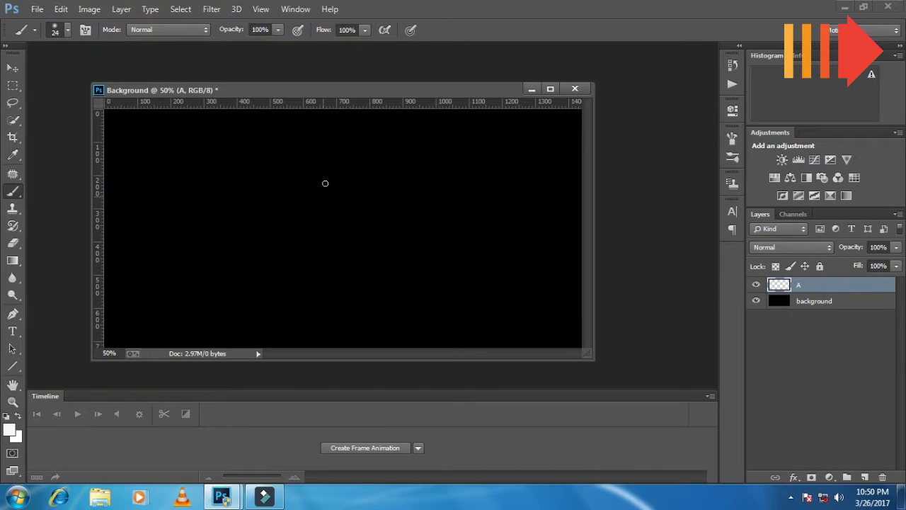
# - Paint a white vertical brush stroke down the middle of layer A
pyautogui.moveTo(319, 164); pyautogui.dragTo(314, 278)
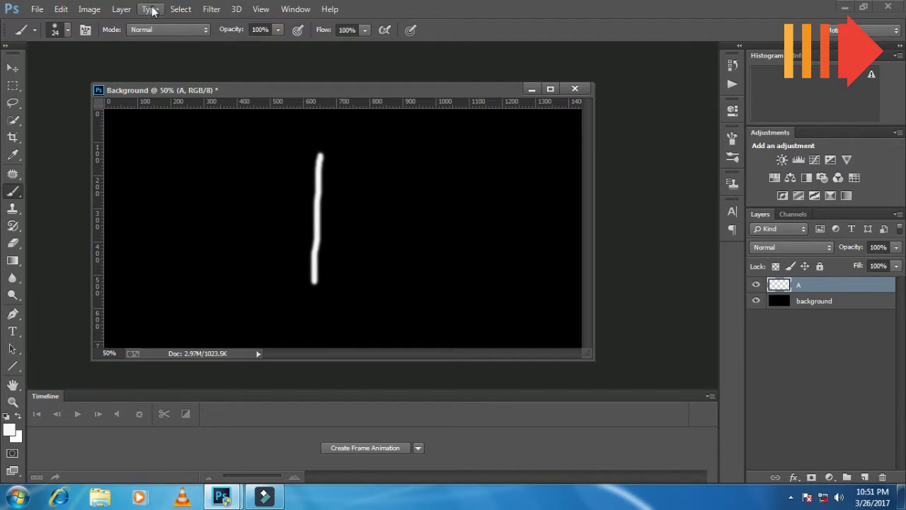
pyautogui.click(213, 9)
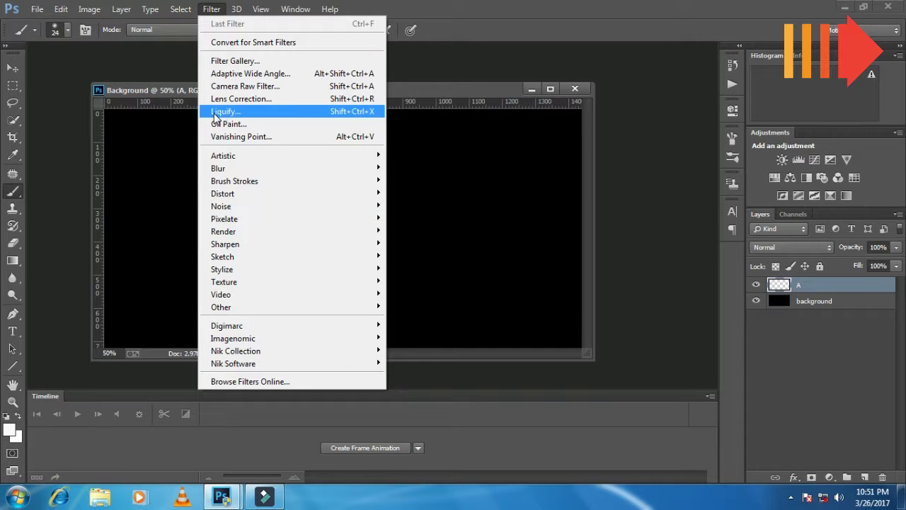
# - In Liquify, twirl the stroke's middle clockwise and warp its upper and lower curls
pyautogui.click(245, 112)
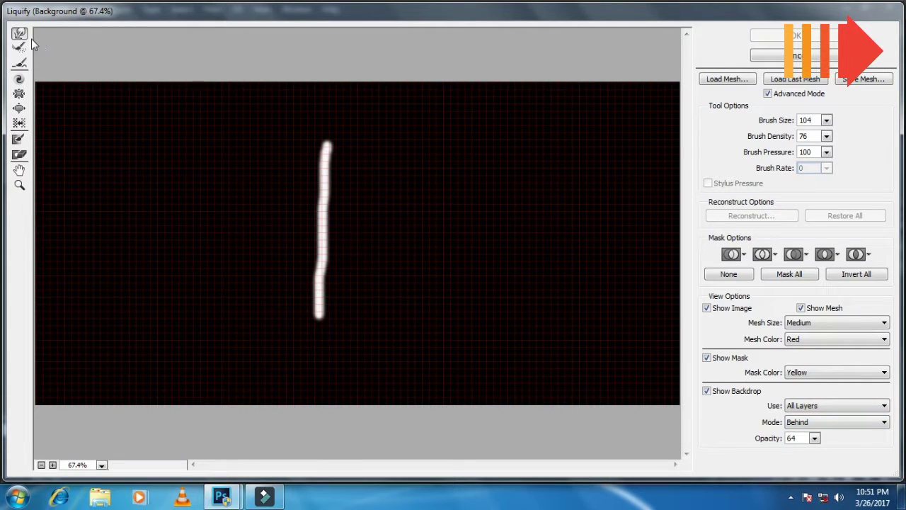
pyautogui.click(19, 79)
pyautogui.moveTo(324, 222); pyautogui.dragTo(324, 222)
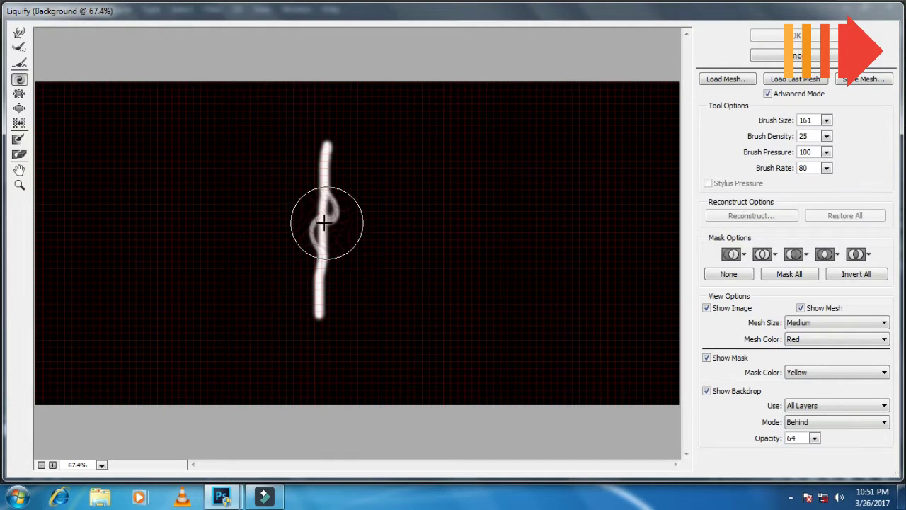
pyautogui.click(19, 32)
pyautogui.moveTo(336, 168)
pyautogui.mouseDown()
pyautogui.moveTo(283, 218)
pyautogui.moveTo(324, 194)
pyautogui.moveTo(348, 142)
pyautogui.moveTo(371, 122)
pyautogui.mouseUp()
pyautogui.moveTo(331, 212)
pyautogui.mouseDown()
pyautogui.moveTo(340, 219)
pyautogui.moveTo(263, 248)
pyautogui.moveTo(344, 247)
pyautogui.moveTo(283, 262)
pyautogui.moveTo(315, 268)
pyautogui.moveTo(305, 287)
pyautogui.moveTo(333, 307)
pyautogui.moveTo(247, 327)
pyautogui.moveTo(312, 314)
pyautogui.moveTo(272, 332)
pyautogui.moveTo(311, 319)
pyautogui.moveTo(255, 322)
pyautogui.mouseUp()
pyautogui.moveTo(315, 301)
pyautogui.mouseDown()
pyautogui.moveTo(276, 266)
pyautogui.moveTo(262, 290)
pyautogui.moveTo(273, 283)
pyautogui.moveTo(262, 262)
pyautogui.mouseUp()
# - Warp the stroke into zigzags with a top rising up-right and a curled tail, then apply
pyautogui.moveTo(307, 283); pyautogui.dragTo(278, 246)
pyautogui.moveTo(315, 220); pyautogui.dragTo(283, 202)
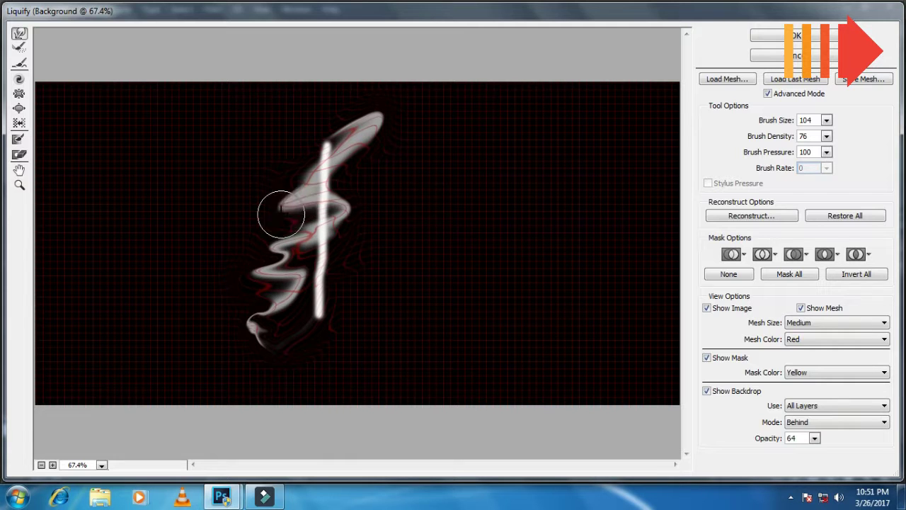
pyautogui.moveTo(345, 154); pyautogui.dragTo(402, 96)
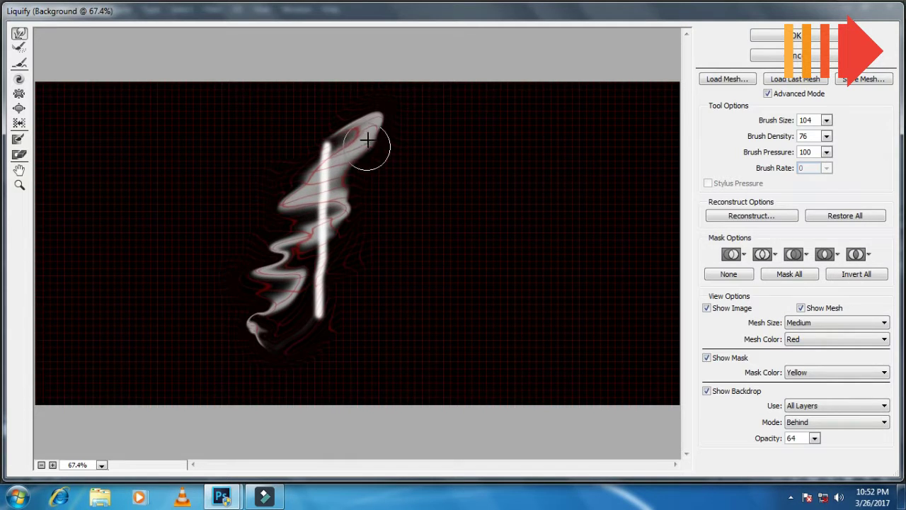
pyautogui.moveTo(263, 338); pyautogui.dragTo(229, 348)
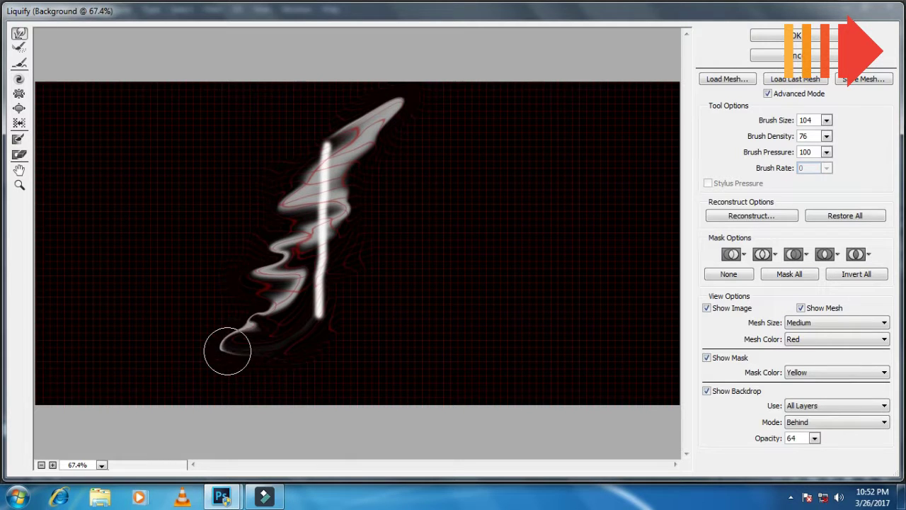
pyautogui.moveTo(289, 308); pyautogui.dragTo(283, 328)
pyautogui.moveTo(282, 295); pyautogui.dragTo(280, 258)
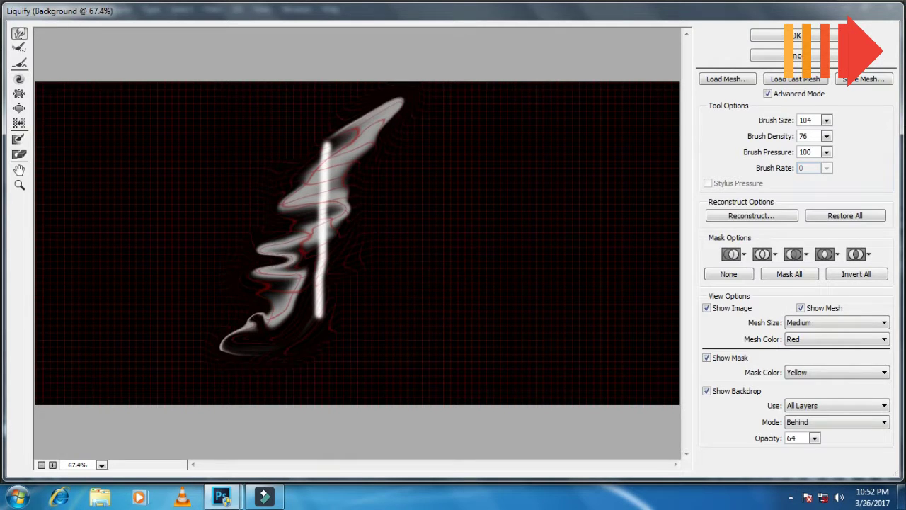
pyautogui.click(775, 39)
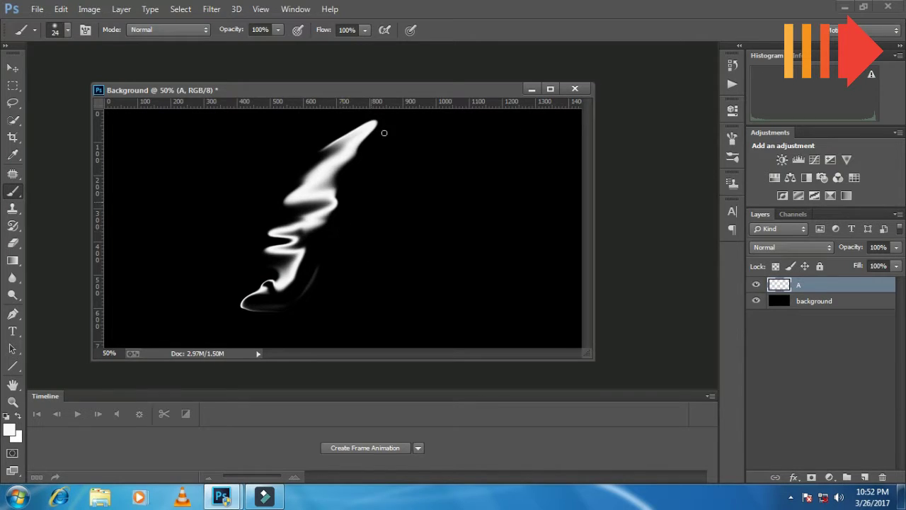
# - Add a new layer named 'A1'
pyautogui.moveTo(384, 91); pyautogui.dragTo(381, 89)
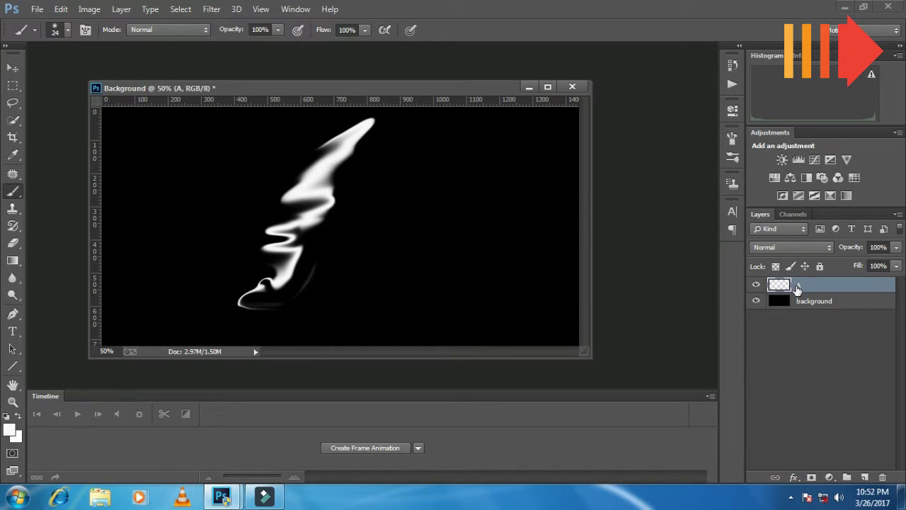
pyautogui.click(210, 9)
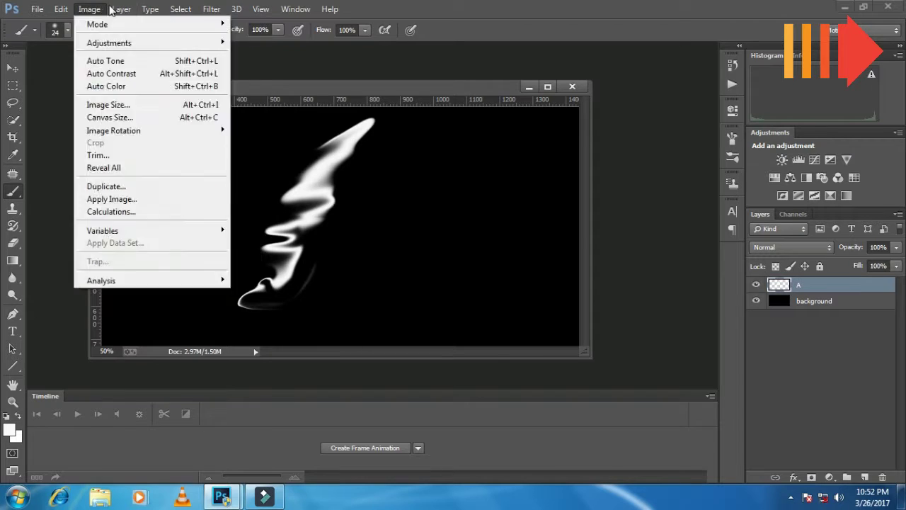
pyautogui.moveTo(128, 24)
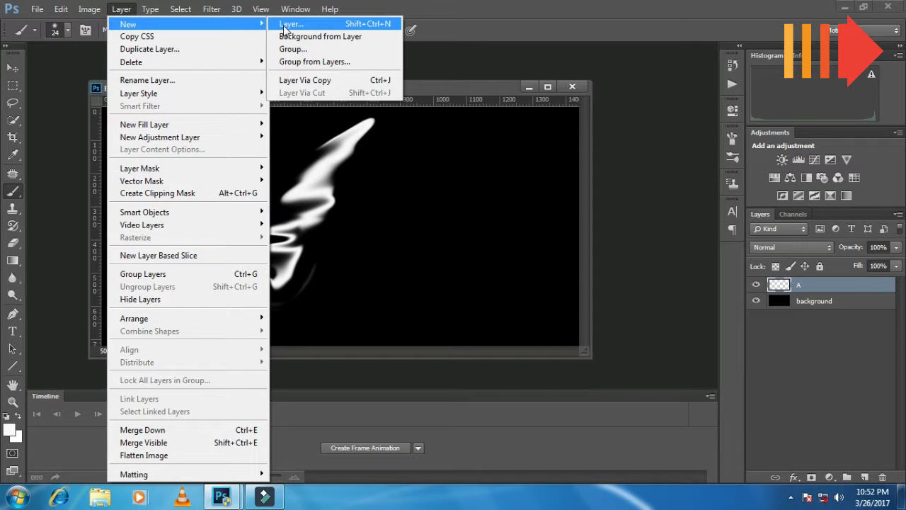
pyautogui.click(293, 25)
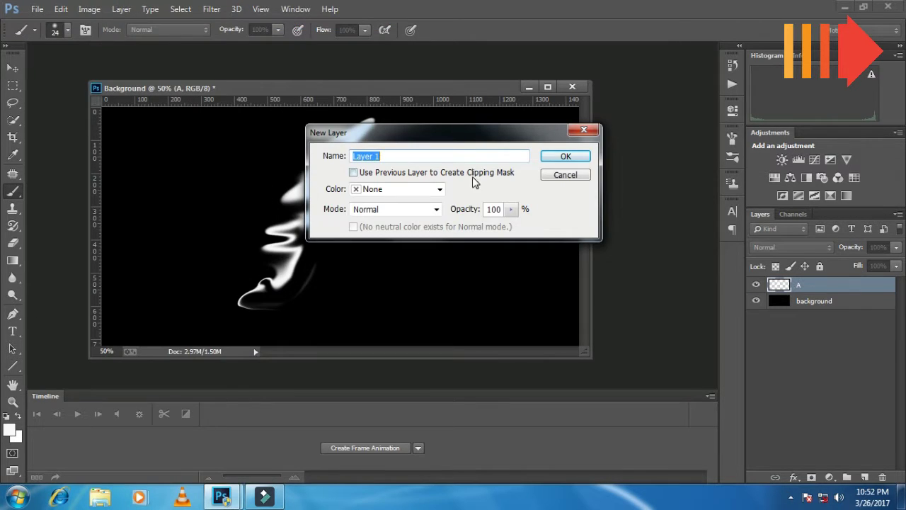
pyautogui.write('A1')
pyautogui.click(564, 156)
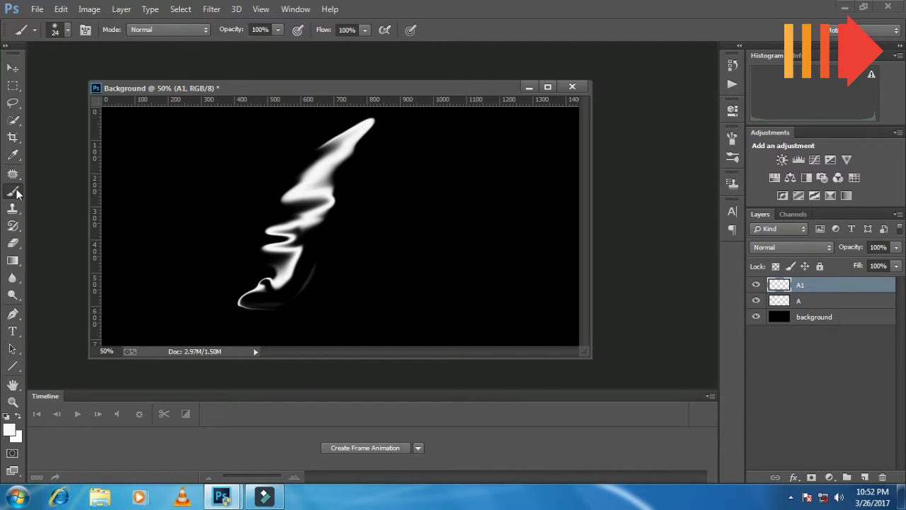
# - Set the brush to 17 px and paint a thin vertical stroke right of the smoke
pyautogui.rightClick(416, 166)
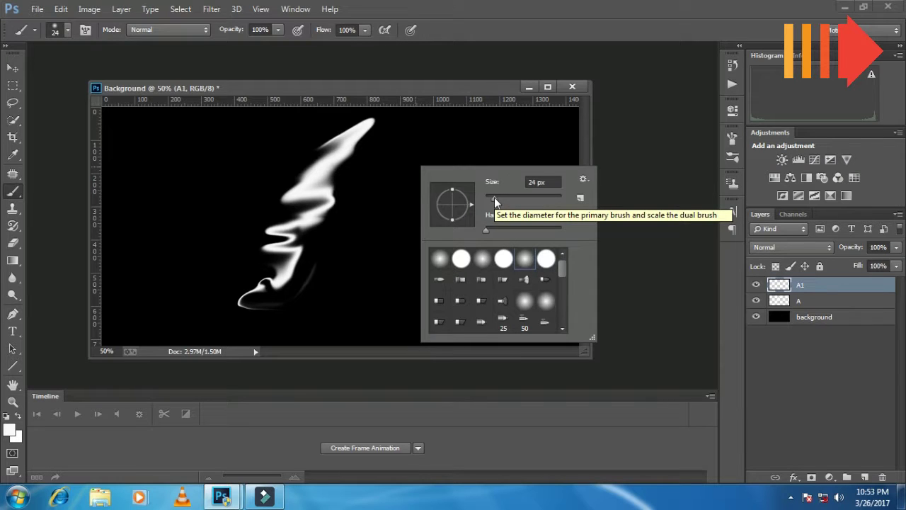
pyautogui.moveTo(494, 197); pyautogui.dragTo(492, 197)
pyautogui.click(453, 153)
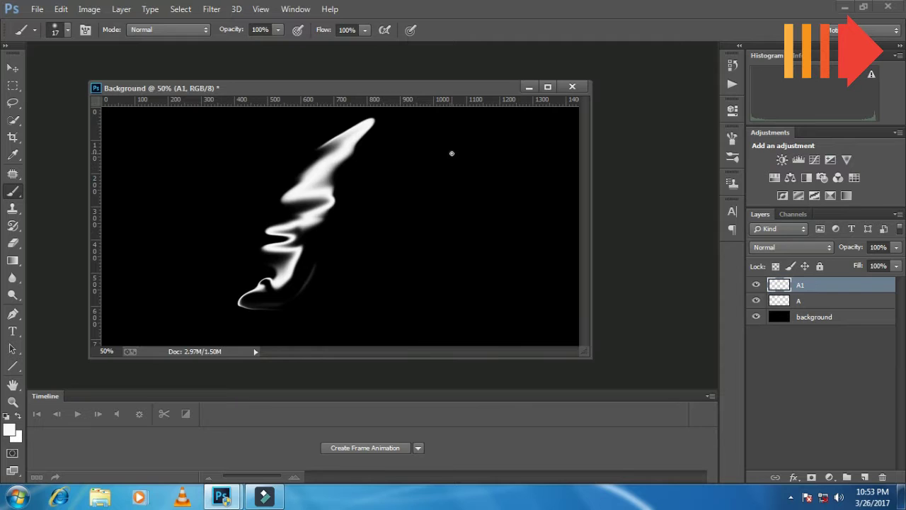
pyautogui.moveTo(451, 153); pyautogui.dragTo(428, 285)
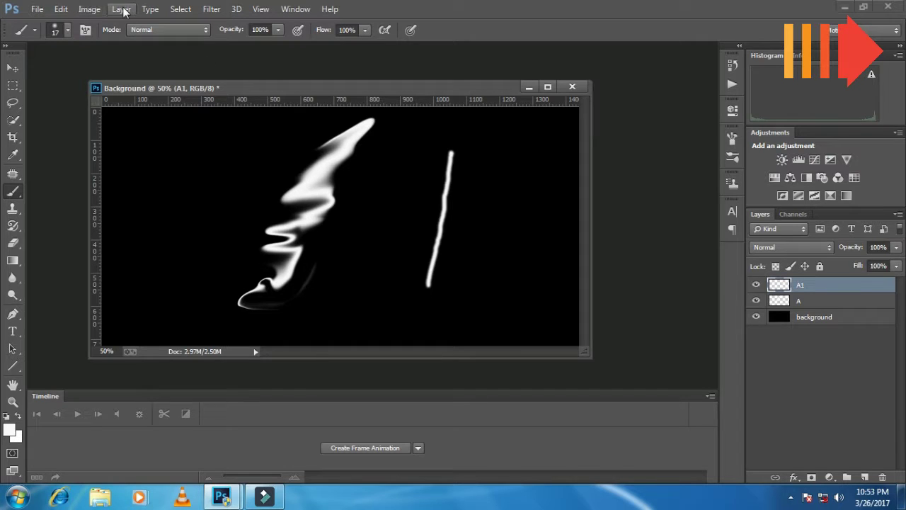
pyautogui.click(211, 9)
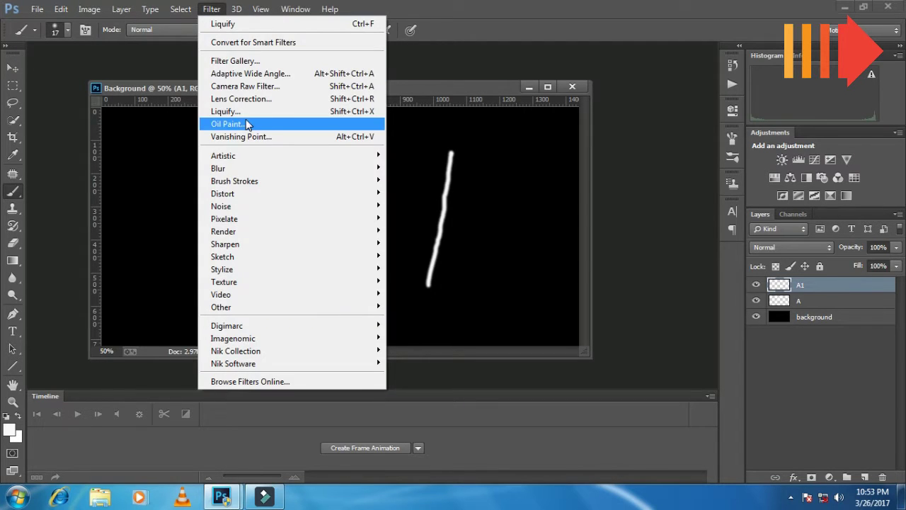
# - Warp layer A1's thin stroke with Forward Warp into looping, curling smoke and apply Liquify
pyautogui.click(424, 99)
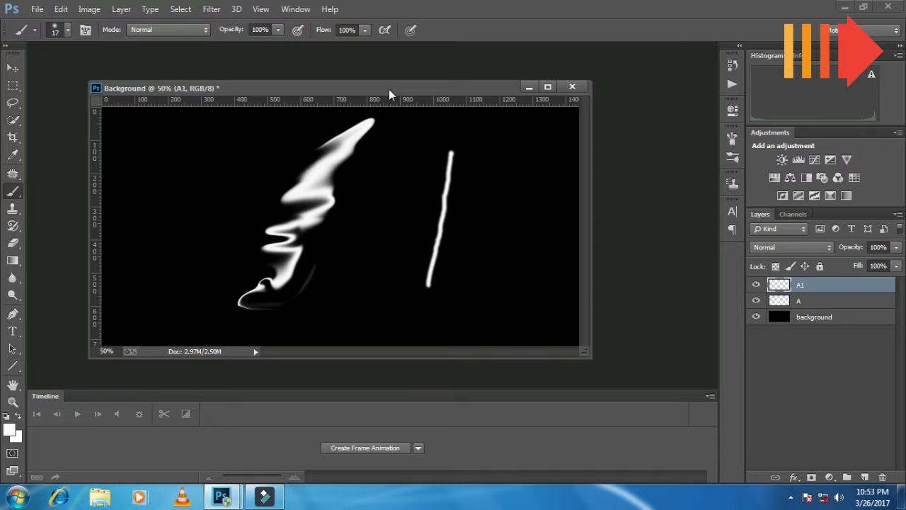
pyautogui.hotkey('ctrl', 'shift', 'x')
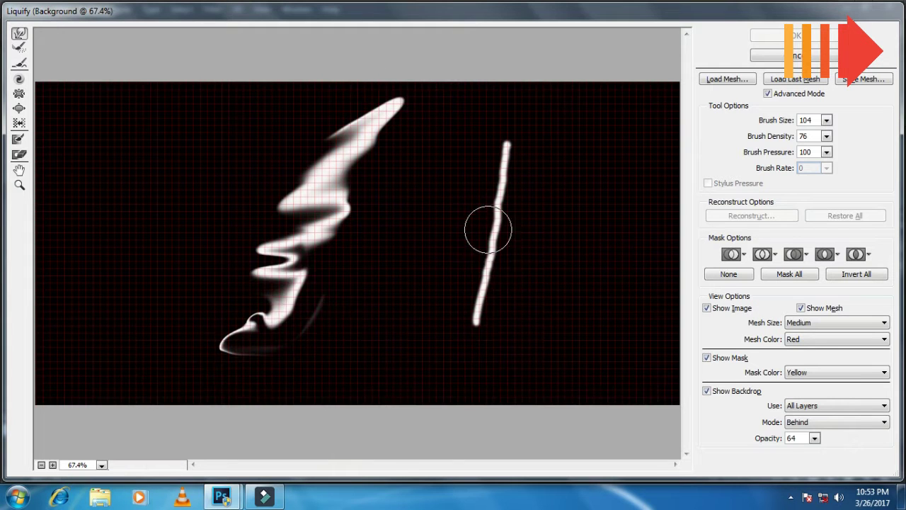
pyautogui.moveTo(489, 162)
pyautogui.mouseDown()
pyautogui.moveTo(536, 131)
pyautogui.moveTo(469, 204)
pyautogui.moveTo(520, 212)
pyautogui.moveTo(466, 258)
pyautogui.moveTo(489, 283)
pyautogui.moveTo(496, 273)
pyautogui.moveTo(471, 319)
pyautogui.moveTo(447, 323)
pyautogui.mouseUp()
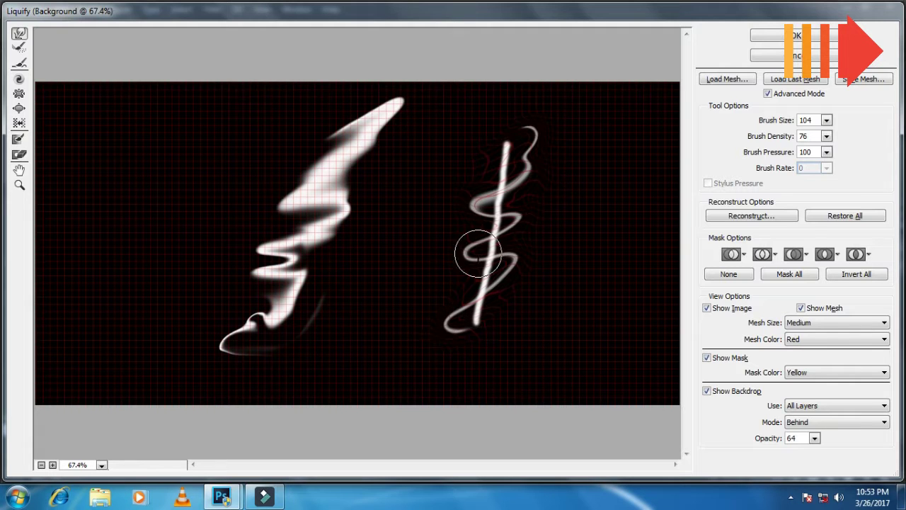
pyautogui.moveTo(495, 216)
pyautogui.mouseDown()
pyautogui.moveTo(509, 188)
pyautogui.moveTo(527, 198)
pyautogui.moveTo(501, 212)
pyautogui.moveTo(542, 219)
pyautogui.moveTo(564, 241)
pyautogui.mouseUp()
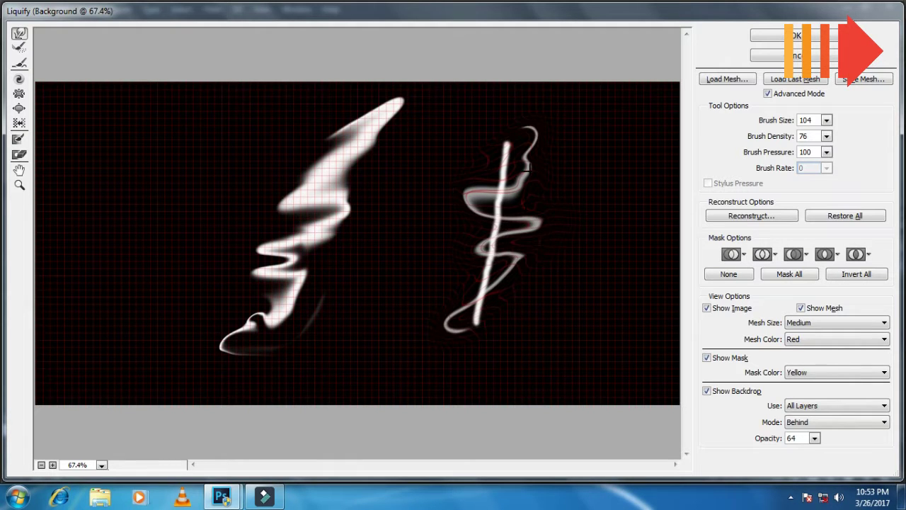
pyautogui.moveTo(496, 273); pyautogui.dragTo(542, 269)
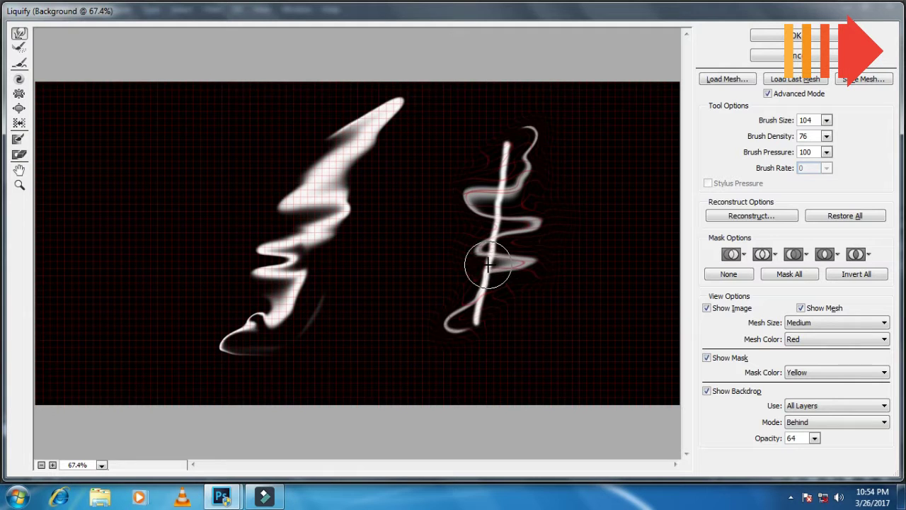
pyautogui.moveTo(486, 304); pyautogui.dragTo(418, 354)
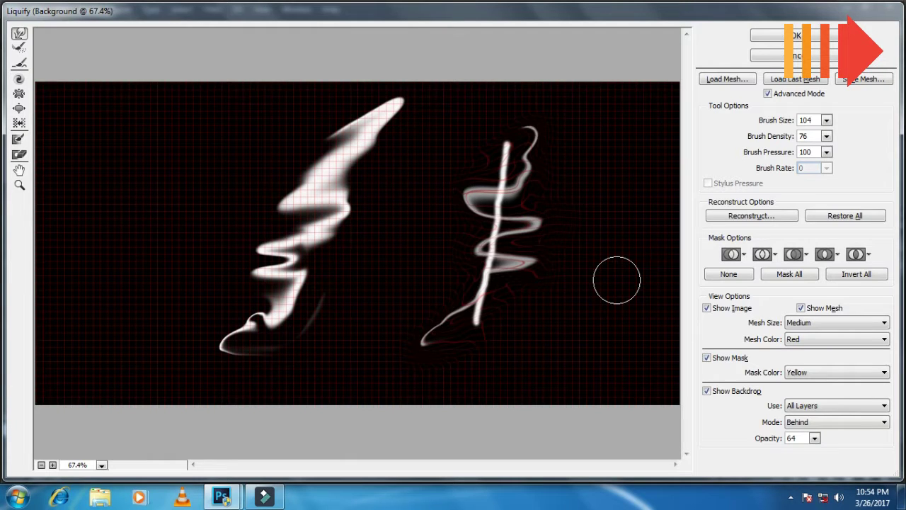
pyautogui.click(782, 35)
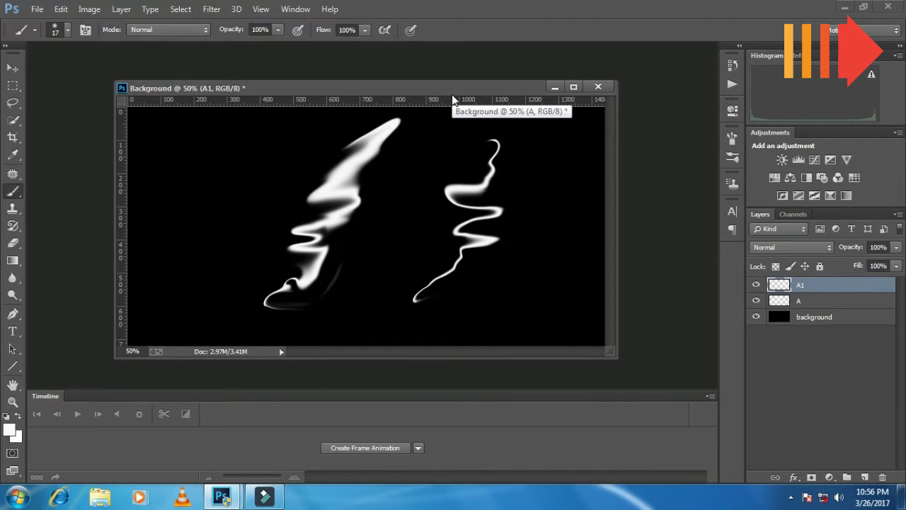
# - Add layer 'A2' and paint a thin white vertical stroke at the canvas's left
pyautogui.hotkey('ctrl', 'shift', 'n')
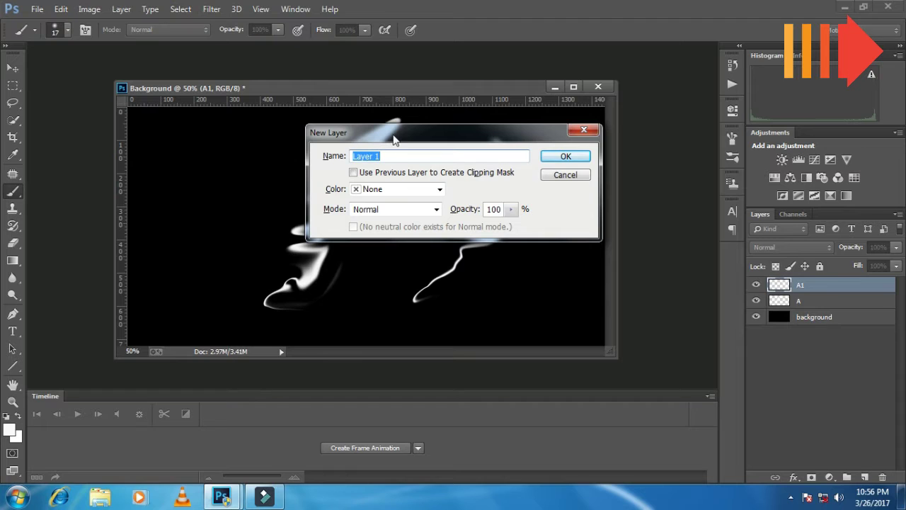
pyautogui.write('a')
pyautogui.press('Return')
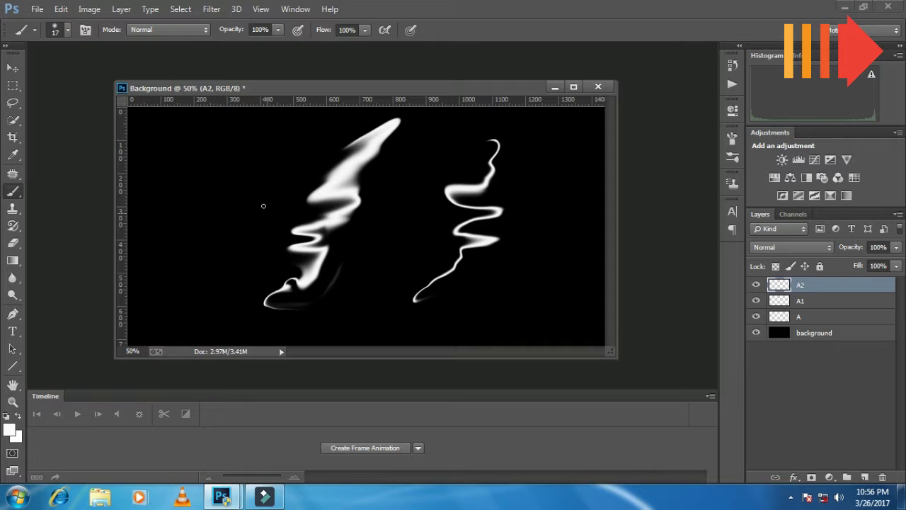
pyautogui.moveTo(220, 166); pyautogui.dragTo(214, 273)
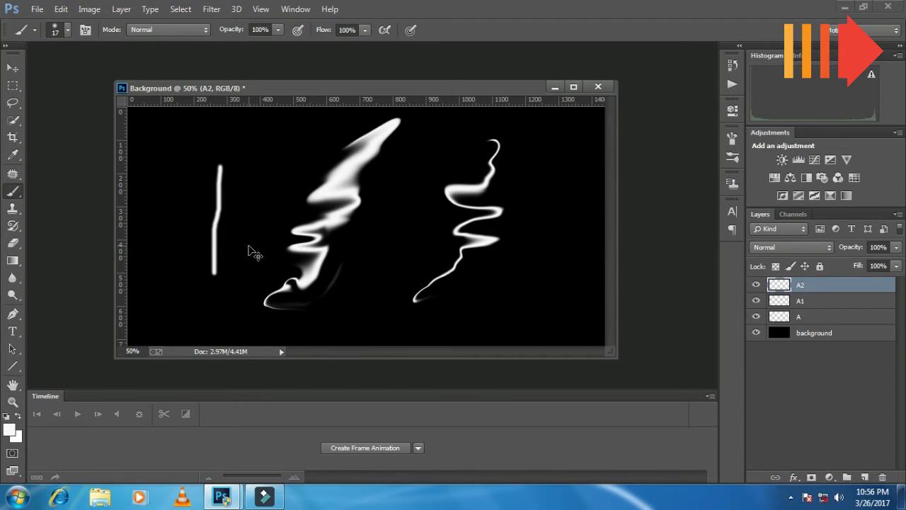
pyautogui.hotkey('ctrl', 'shift', 'x')
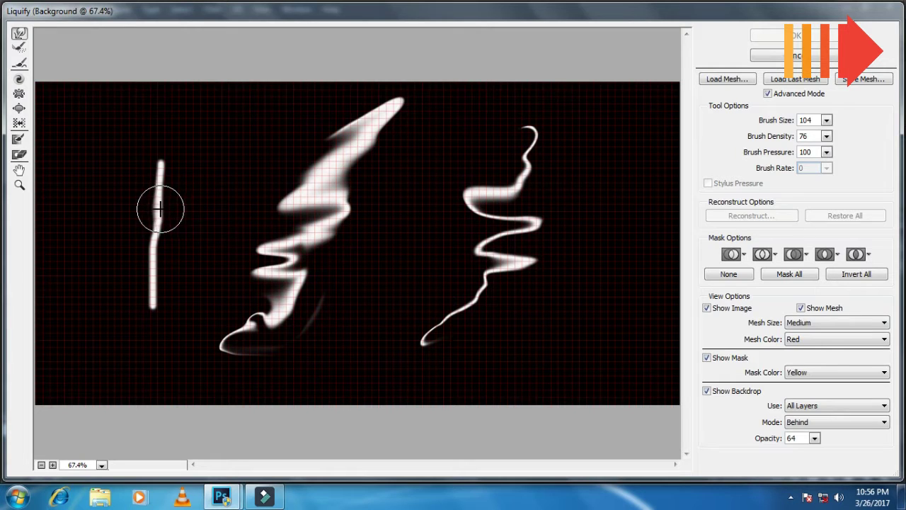
# - Twirl the left stroke's middle, then warp its top up-right and bend its lower part into a tail
pyautogui.click(19, 78)
pyautogui.moveTo(153, 218)
pyautogui.mouseDown()
pyautogui.moveTo(165, 230)
pyautogui.moveTo(161, 203)
pyautogui.moveTo(164, 233)
pyautogui.moveTo(132, 203)
pyautogui.mouseUp()
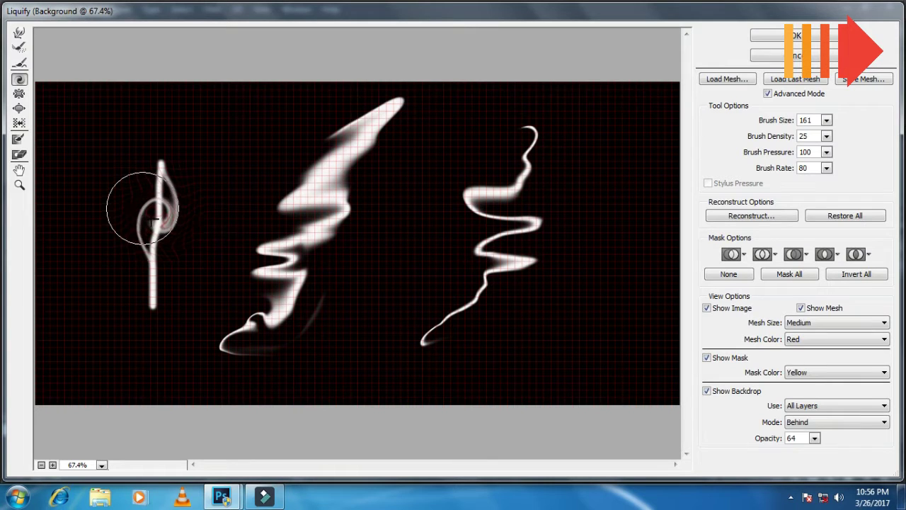
pyautogui.click(20, 34)
pyautogui.moveTo(162, 165); pyautogui.dragTo(198, 140)
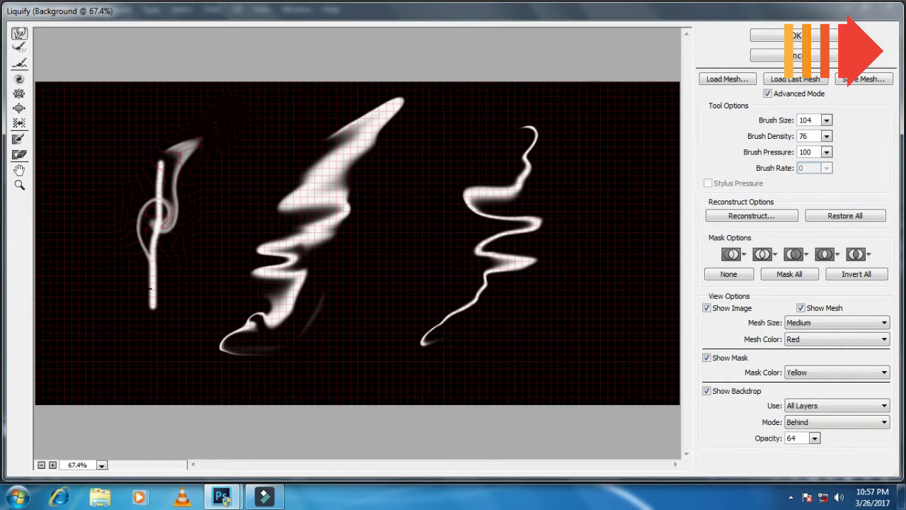
pyautogui.moveTo(150, 288); pyautogui.dragTo(108, 333)
pyautogui.moveTo(141, 223)
pyautogui.mouseDown()
pyautogui.moveTo(121, 228)
pyautogui.moveTo(158, 204)
pyautogui.mouseUp()
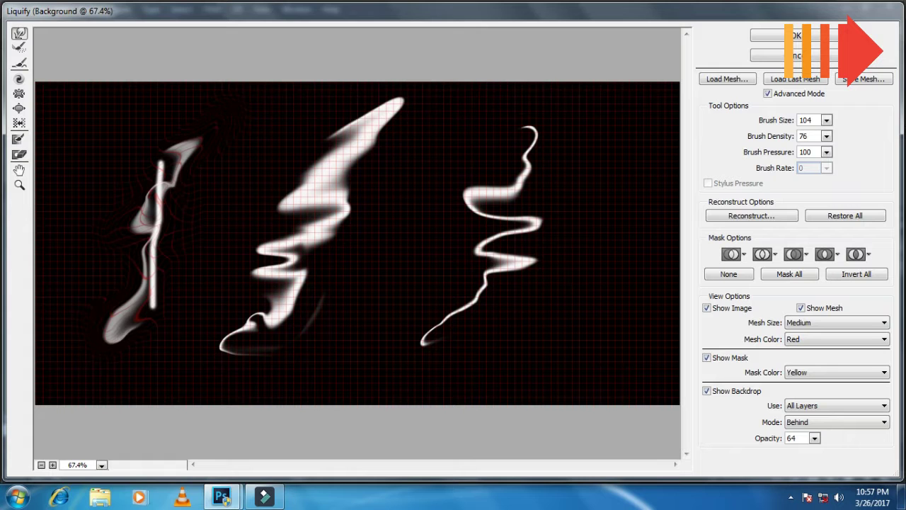
# - Stretch the stroke's tips outward, widen its middle, and apply the Liquify warp
pyautogui.moveTo(196, 138); pyautogui.dragTo(216, 115)
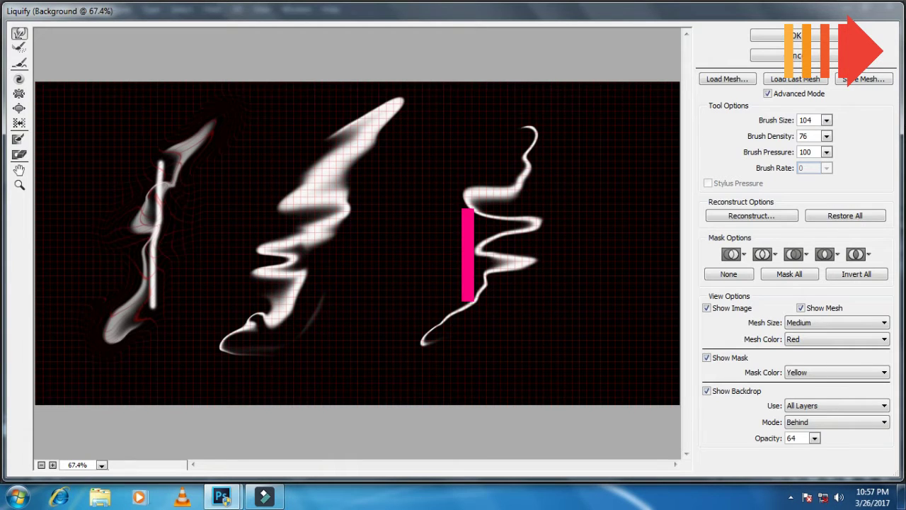
pyautogui.moveTo(120, 333); pyautogui.dragTo(99, 350)
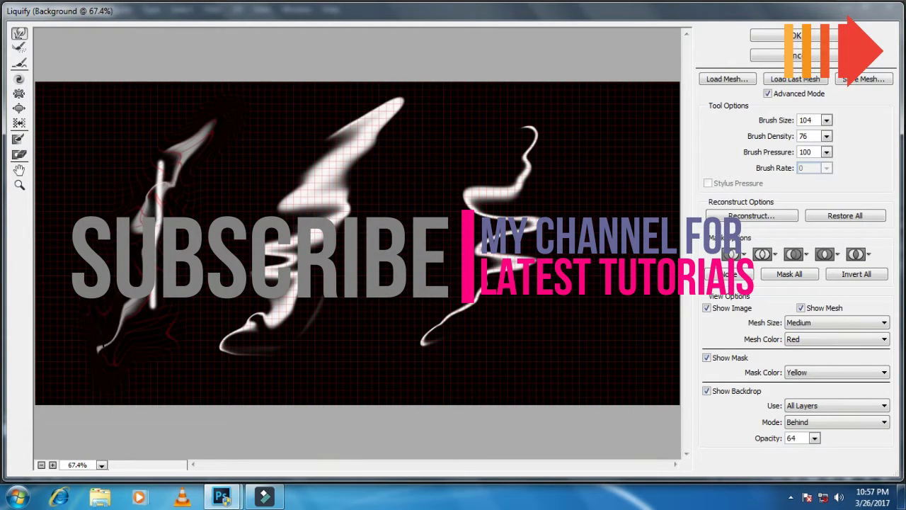
pyautogui.moveTo(182, 142); pyautogui.dragTo(223, 117)
pyautogui.moveTo(152, 191)
pyautogui.mouseDown()
pyautogui.moveTo(162, 201)
pyautogui.moveTo(111, 262)
pyautogui.moveTo(184, 255)
pyautogui.mouseUp()
pyautogui.moveTo(174, 181); pyautogui.dragTo(208, 162)
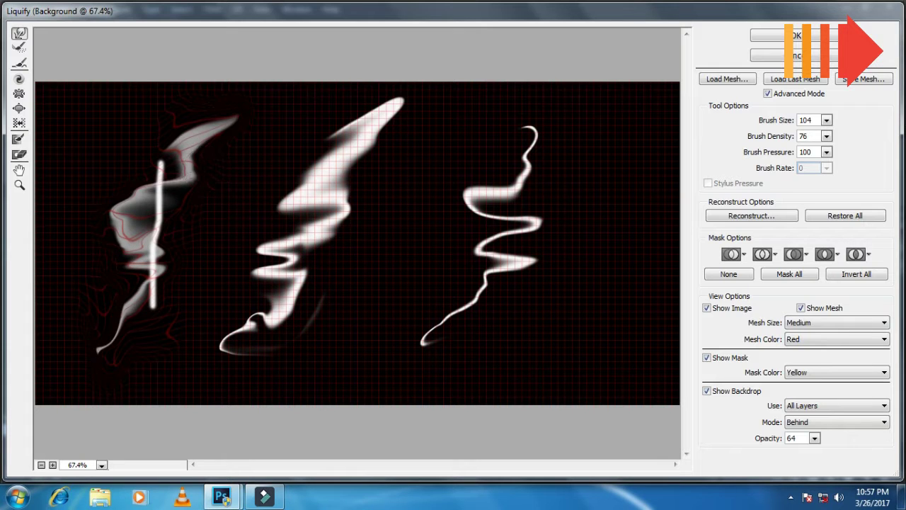
pyautogui.press('Return')
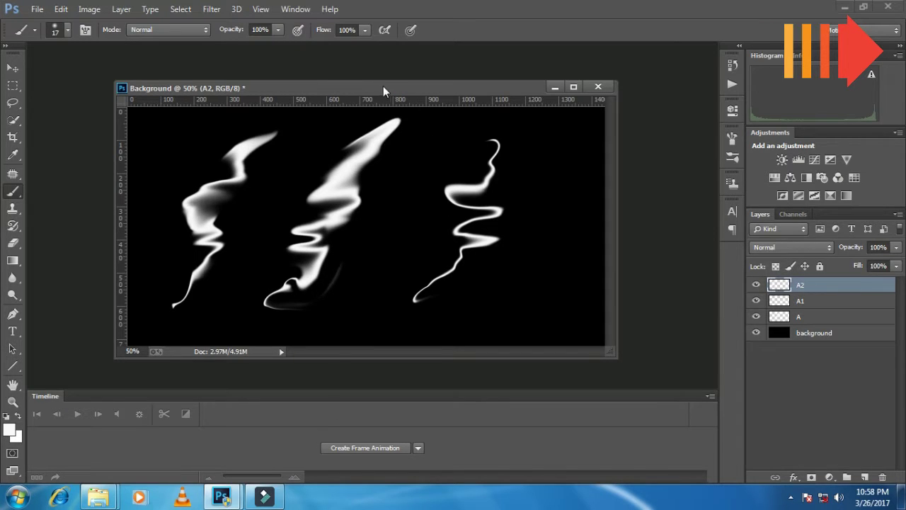
# - Open 13-3.jpg from the WELLPAPER folder as a separate document beside the smoke artwork
pyautogui.moveTo(383, 86); pyautogui.dragTo(403, 78)
pyautogui.click(37, 9)
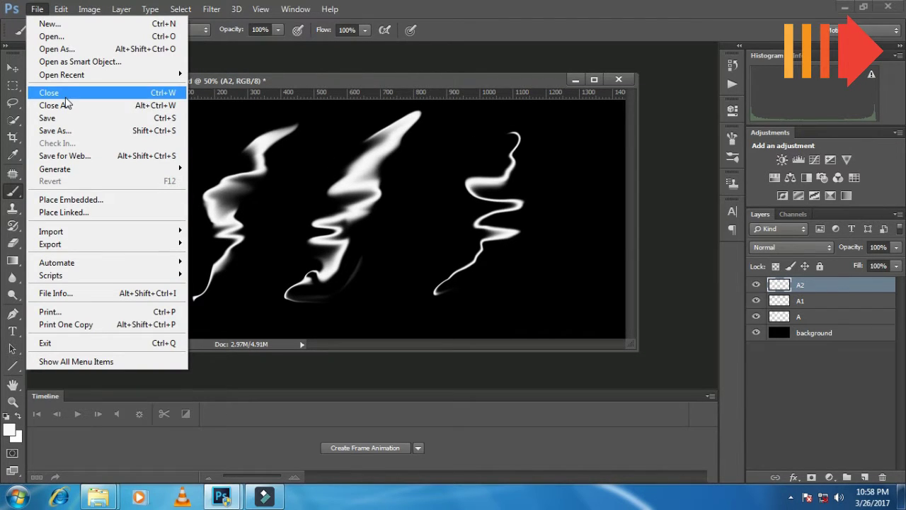
pyautogui.click(68, 38)
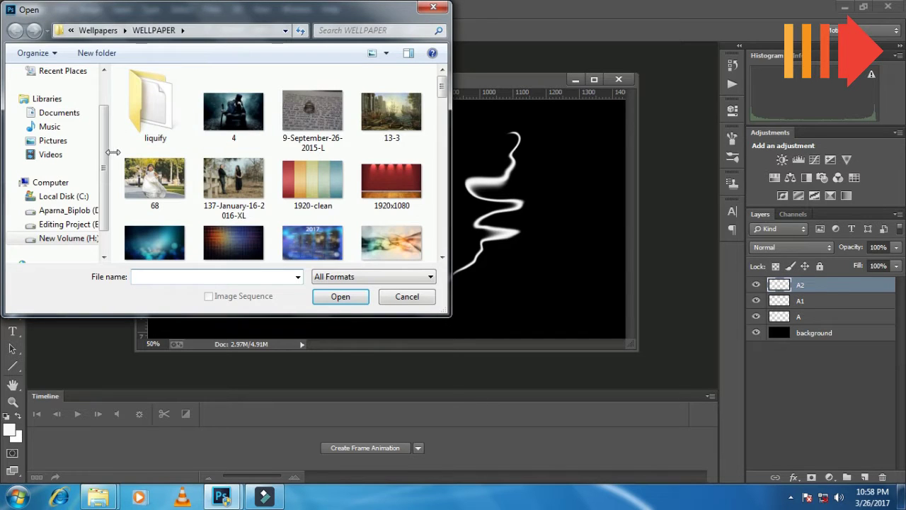
pyautogui.moveTo(442, 91)
pyautogui.mouseDown()
pyautogui.moveTo(443, 106)
pyautogui.moveTo(443, 81)
pyautogui.mouseUp()
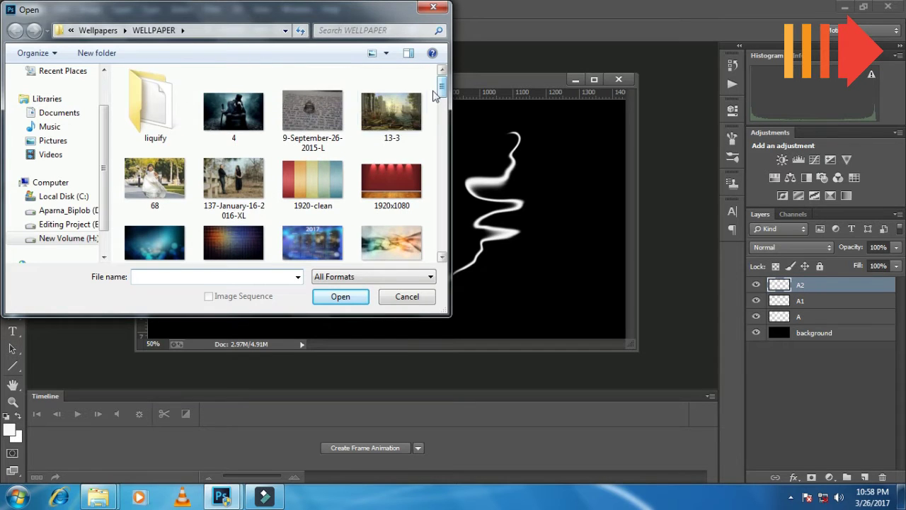
pyautogui.click(392, 116)
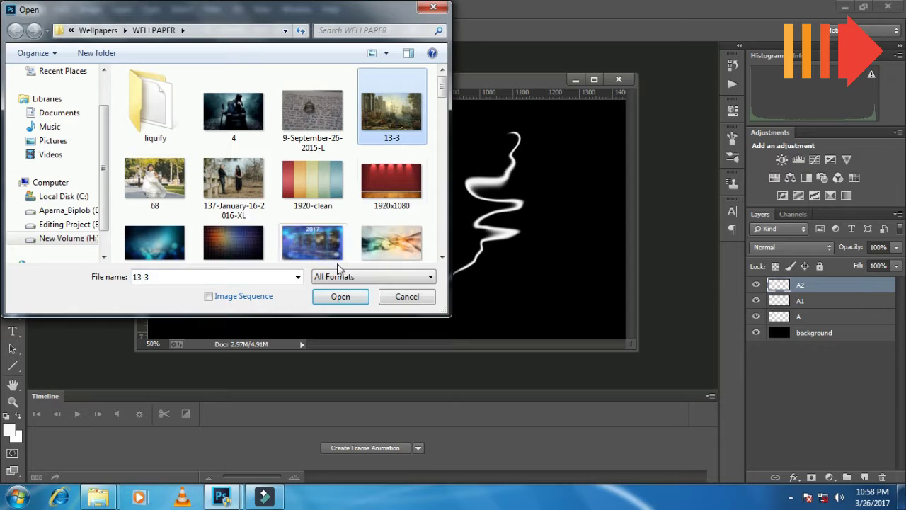
pyautogui.click(334, 298)
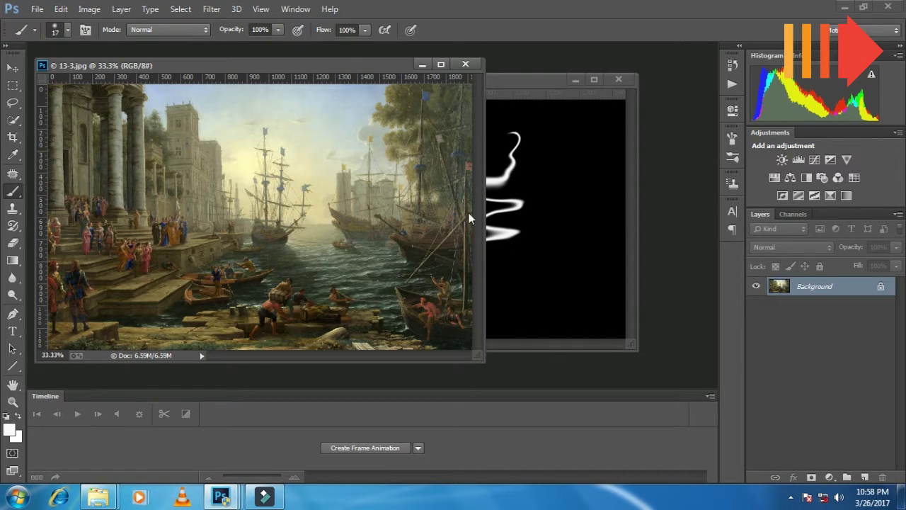
# - Arrange the smoke strokes document and the 13-3.jpg window so both are visible
pyautogui.moveTo(344, 69); pyautogui.dragTo(348, 68)
pyautogui.moveTo(524, 81); pyautogui.dragTo(642, 92)
pyautogui.moveTo(456, 90)
pyautogui.mouseDown()
pyautogui.moveTo(458, 164)
pyautogui.moveTo(346, 207)
pyautogui.moveTo(366, 225)
pyautogui.moveTo(420, 39)
pyautogui.mouseUp()
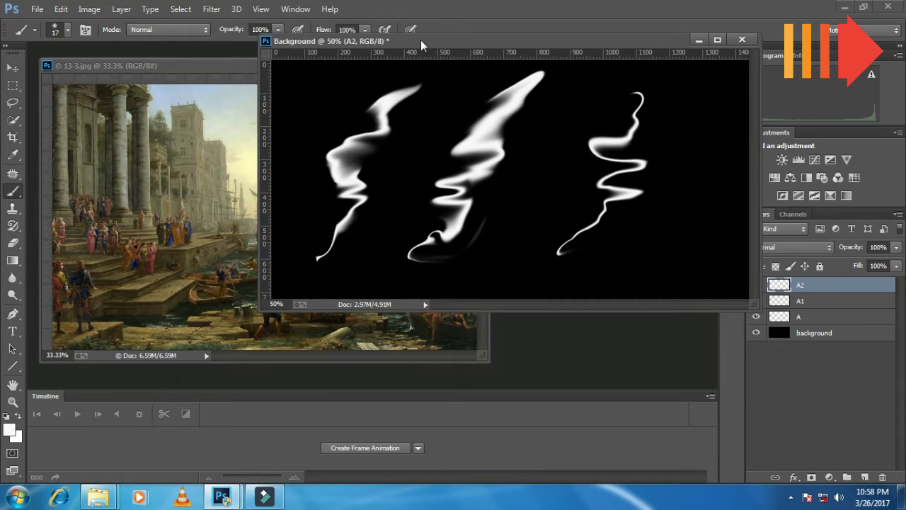
pyautogui.moveTo(214, 70); pyautogui.dragTo(214, 88)
pyautogui.click(647, 281)
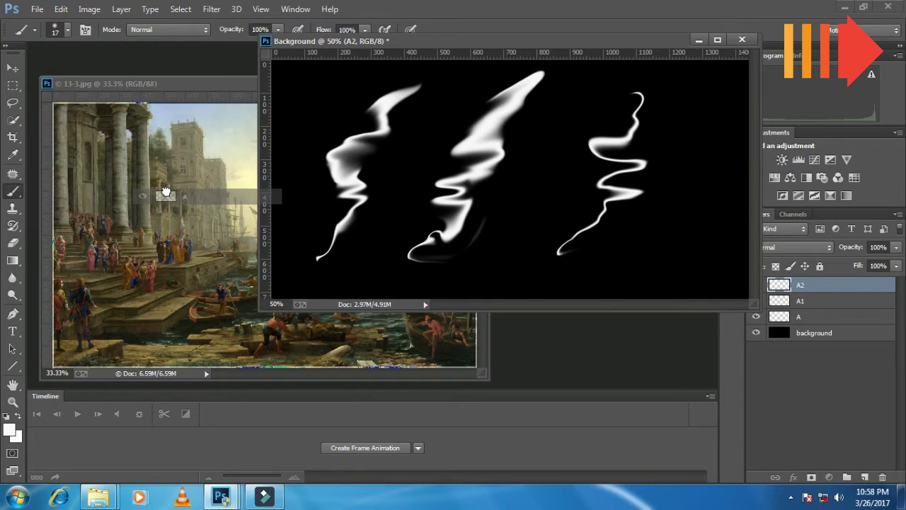
# - Drag smoke layers A, A1 and A2 onto the 13-3.jpg harbor painting
pyautogui.moveTo(779, 317); pyautogui.dragTo(174, 193)
pyautogui.click(534, 238)
pyautogui.moveTo(800, 300); pyautogui.dragTo(190, 240)
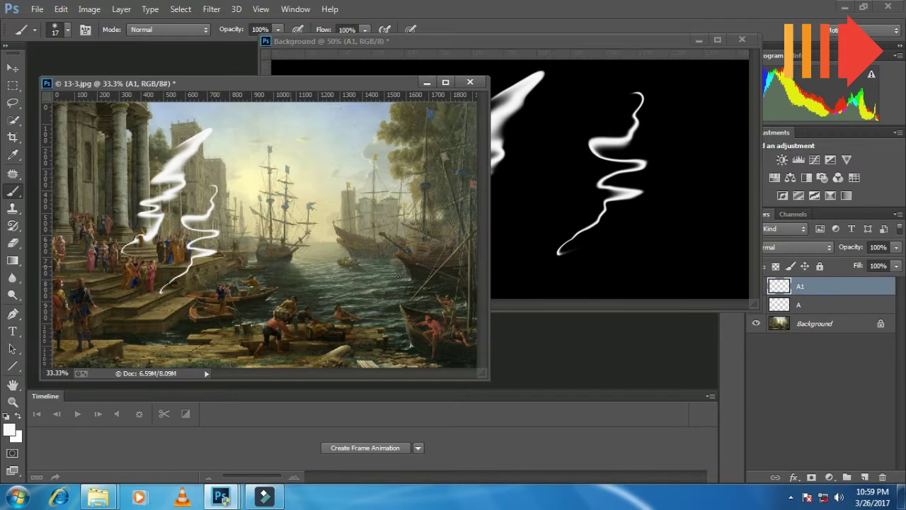
pyautogui.click(660, 287)
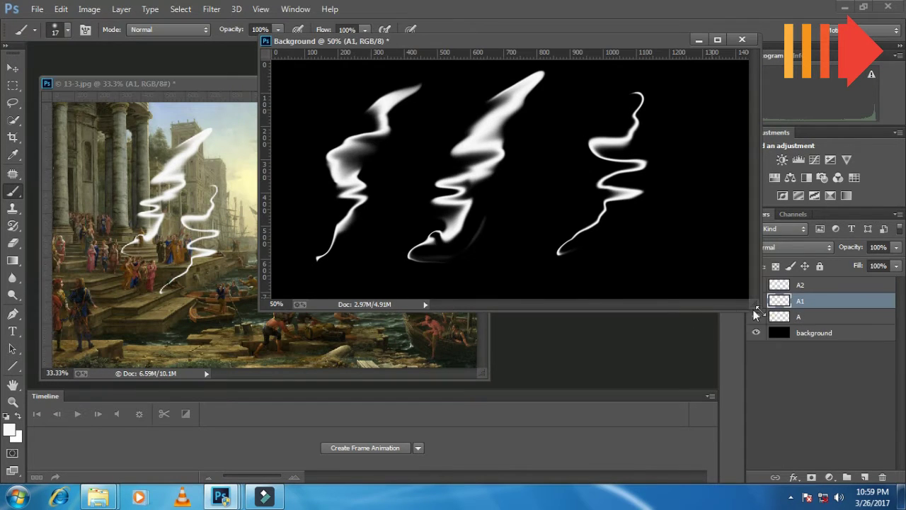
pyautogui.click(802, 287)
pyautogui.moveTo(781, 286); pyautogui.dragTo(155, 286)
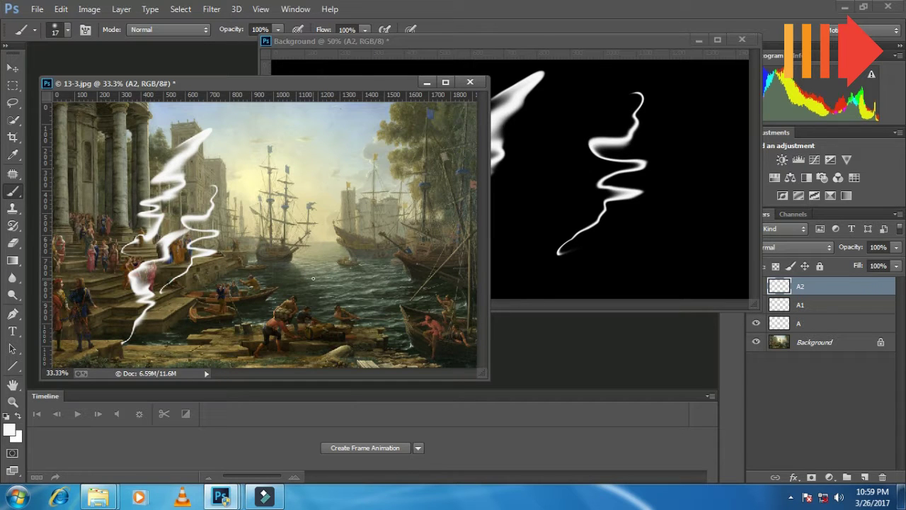
pyautogui.click(12, 67)
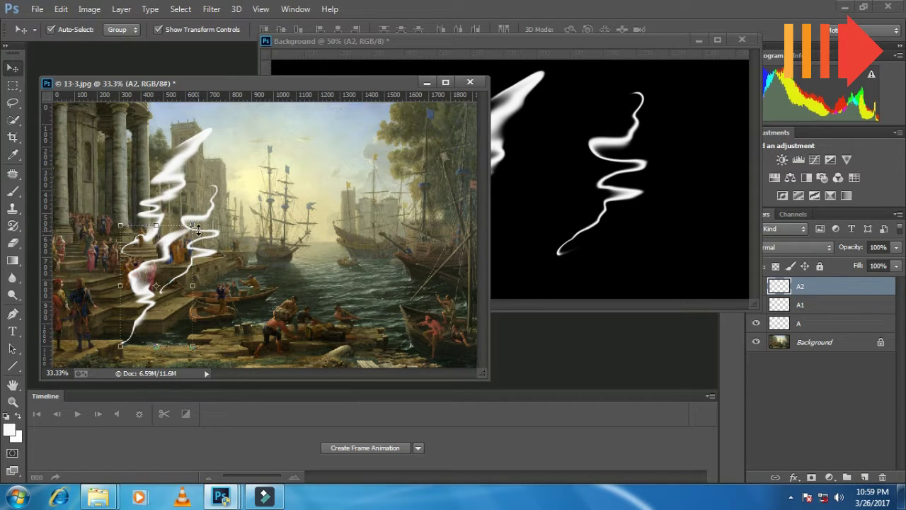
# - Move all three smoke strokes right onto the ships, then select stroke A alone
pyautogui.hotkey('ctrl', 'alt', 'a')
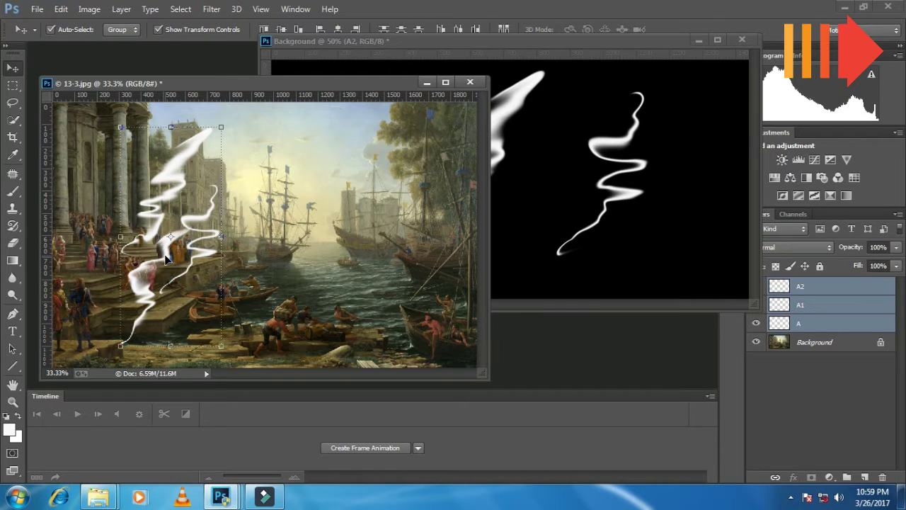
pyautogui.moveTo(191, 245); pyautogui.dragTo(284, 234)
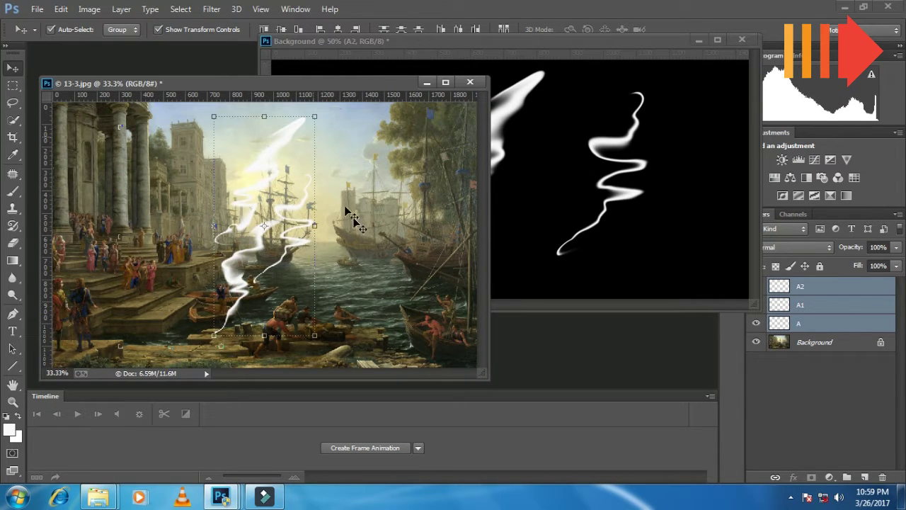
pyautogui.click(263, 196)
pyautogui.click(259, 196)
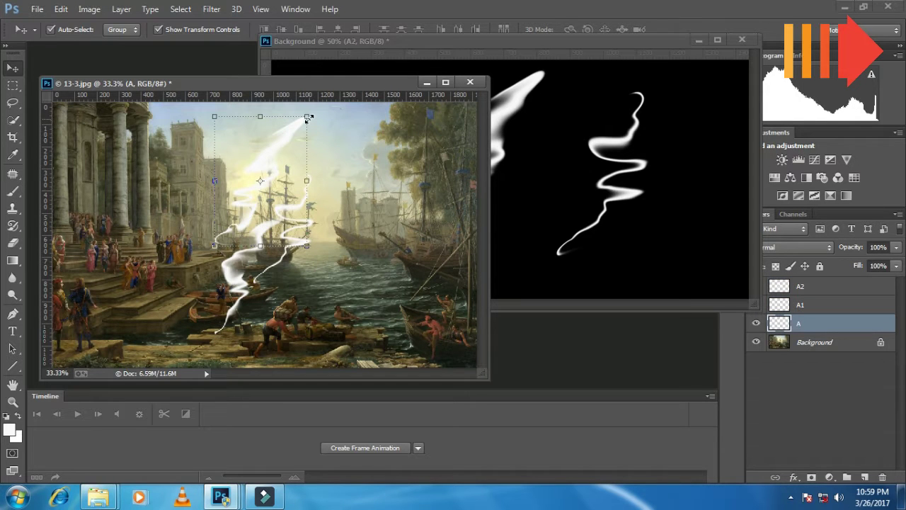
# - Scale stroke A to about 57%, place it near the stairs, and minimize the smoke document
pyautogui.moveTo(308, 117); pyautogui.dragTo(267, 172)
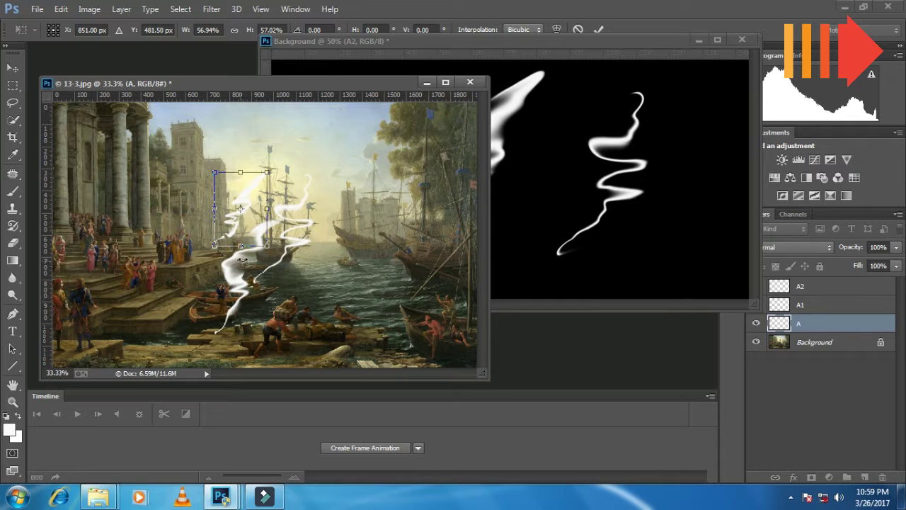
pyautogui.press('Return')
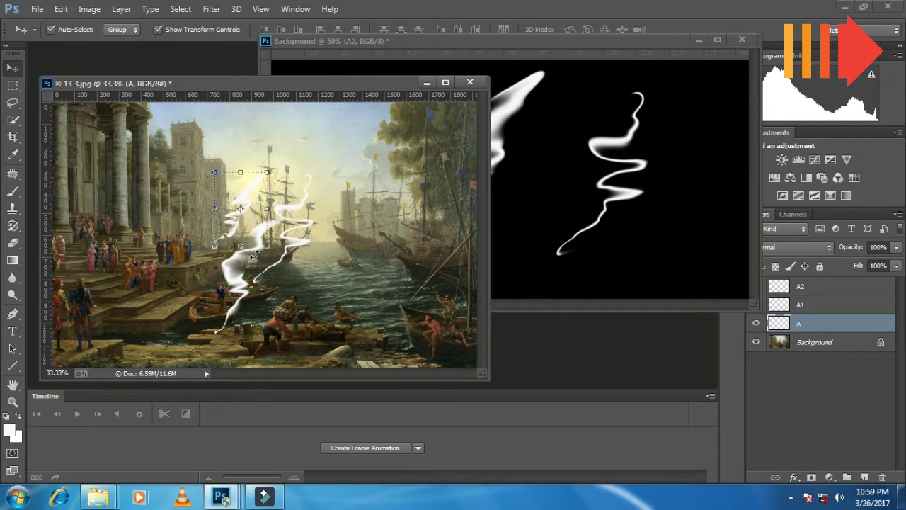
pyautogui.moveTo(242, 205); pyautogui.dragTo(191, 261)
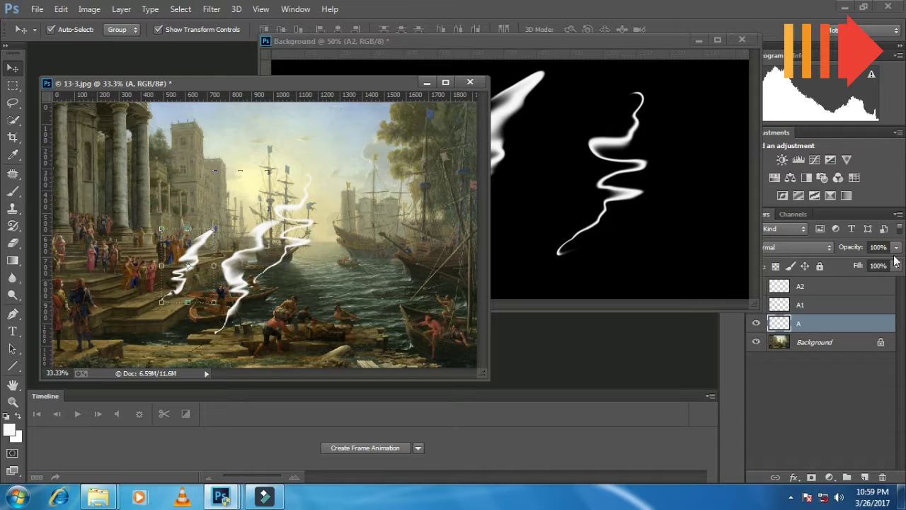
pyautogui.click(699, 40)
pyautogui.moveTo(363, 83); pyautogui.dragTo(407, 28)
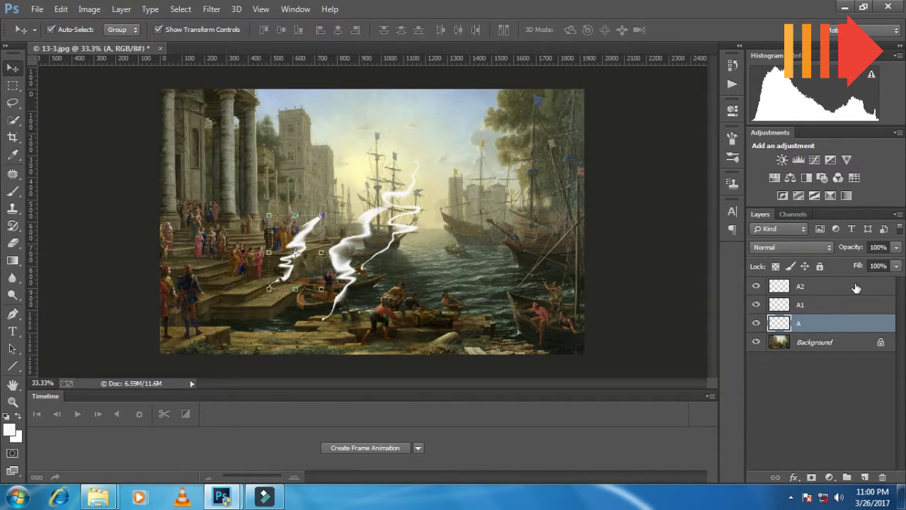
# - Set layers A and A1 to about 50% opacity, A2 to 52%, and move A2 upward
pyautogui.click(898, 248)
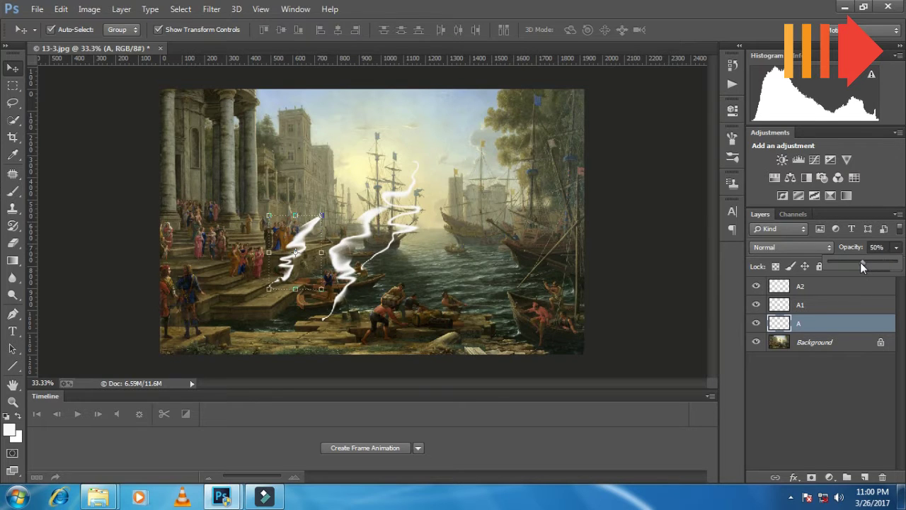
pyautogui.moveTo(862, 266); pyautogui.dragTo(861, 266)
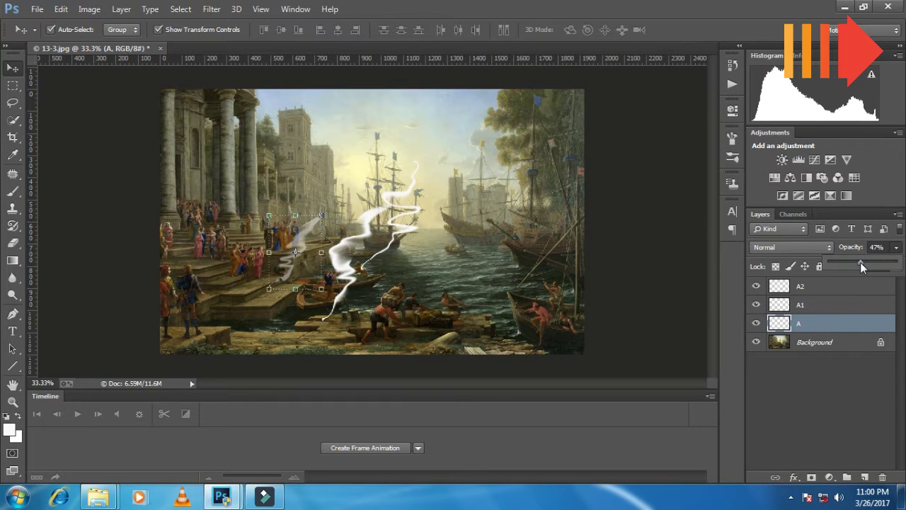
pyautogui.click(825, 305)
pyautogui.click(896, 249)
pyautogui.moveTo(895, 264); pyautogui.dragTo(860, 266)
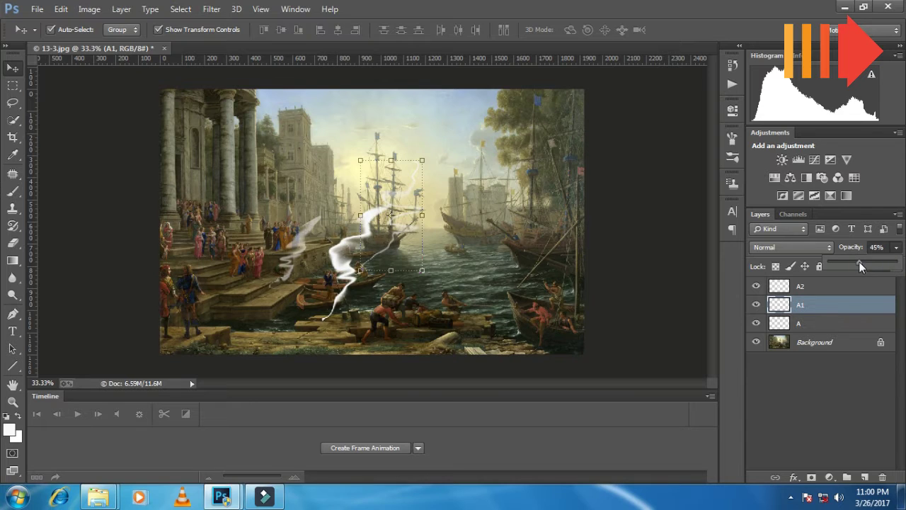
pyautogui.click(825, 287)
pyautogui.click(896, 247)
pyautogui.moveTo(860, 267); pyautogui.dragTo(863, 265)
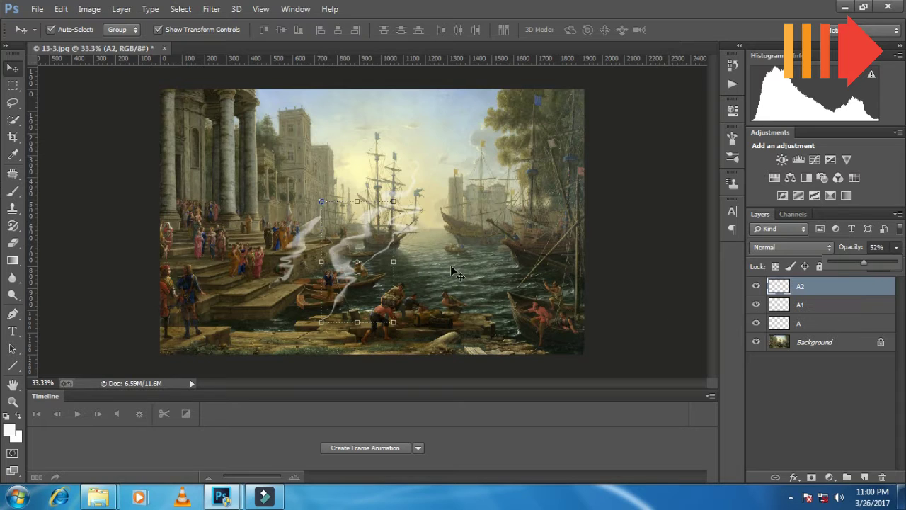
pyautogui.moveTo(346, 253)
pyautogui.mouseDown()
pyautogui.moveTo(349, 235)
pyautogui.moveTo(397, 175)
pyautogui.moveTo(426, 238)
pyautogui.moveTo(449, 251)
pyautogui.moveTo(361, 215)
pyautogui.mouseUp()
# - Move smoke stroke A right onto the central ship with Free Transform
pyautogui.hotkey('alt', '[')
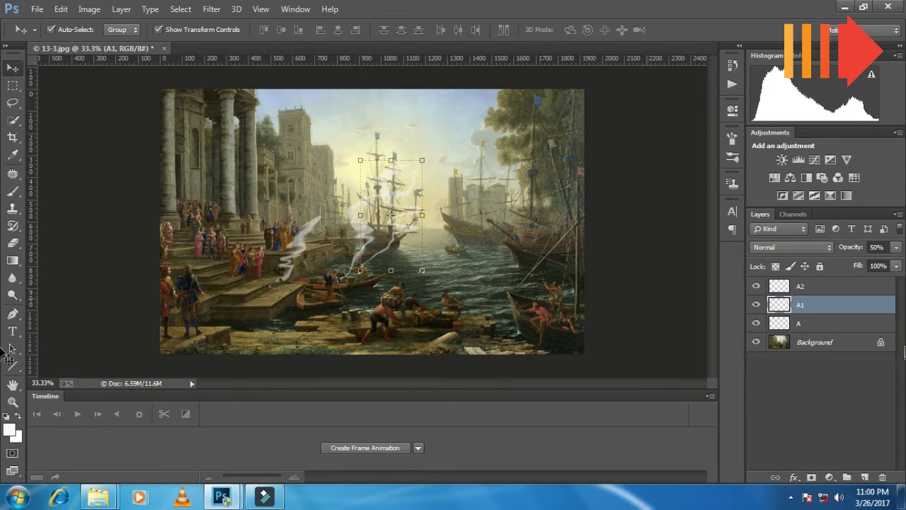
pyautogui.click(806, 324)
pyautogui.hotkey('ctrl', 't')
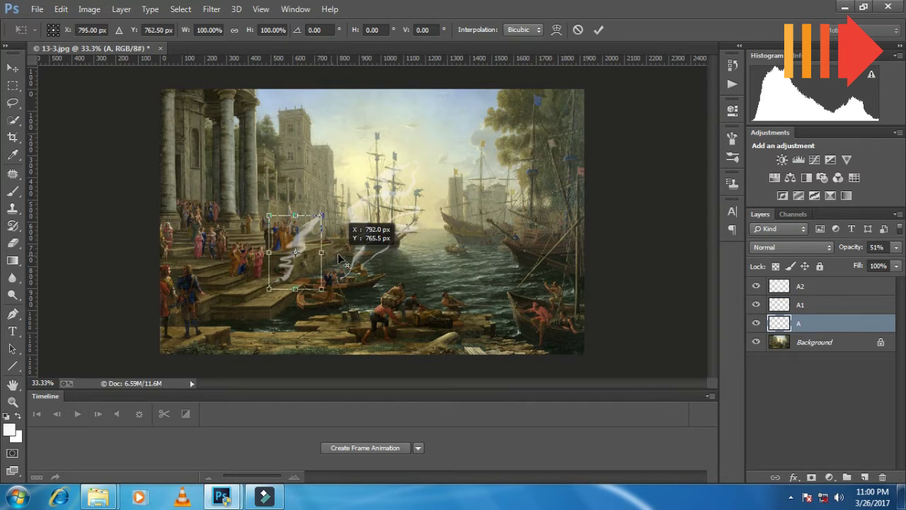
pyautogui.moveTo(308, 253); pyautogui.dragTo(376, 249)
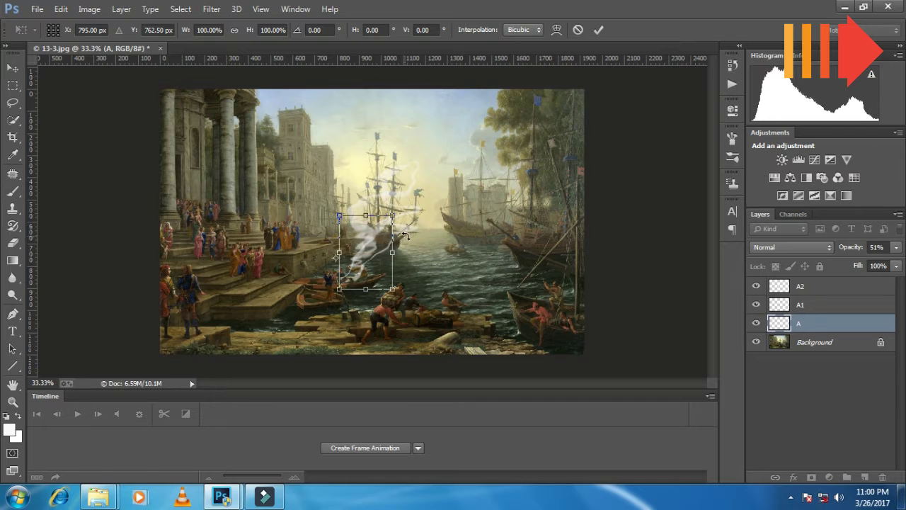
pyautogui.press('Return')
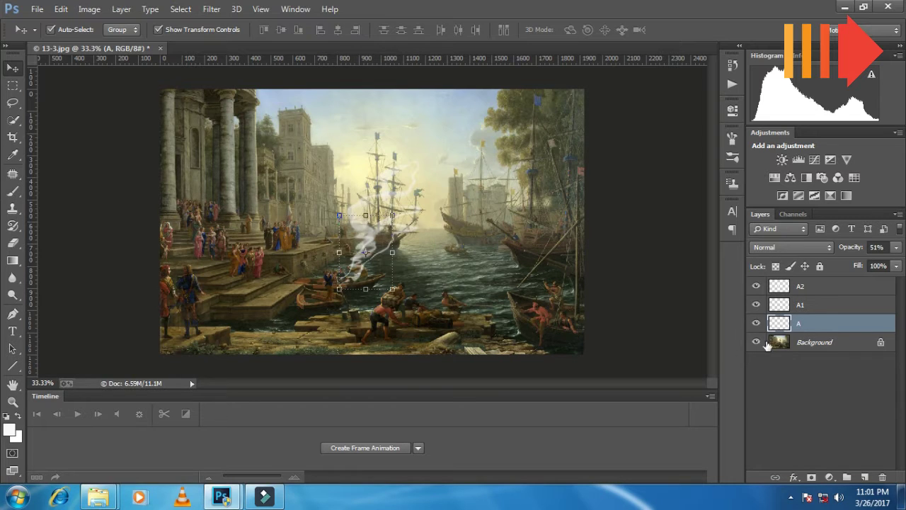
# - Shift A1 down-left toward the ship, nudge A2 right, and select the Background layer
pyautogui.click(797, 303)
pyautogui.moveTo(398, 237); pyautogui.dragTo(375, 249)
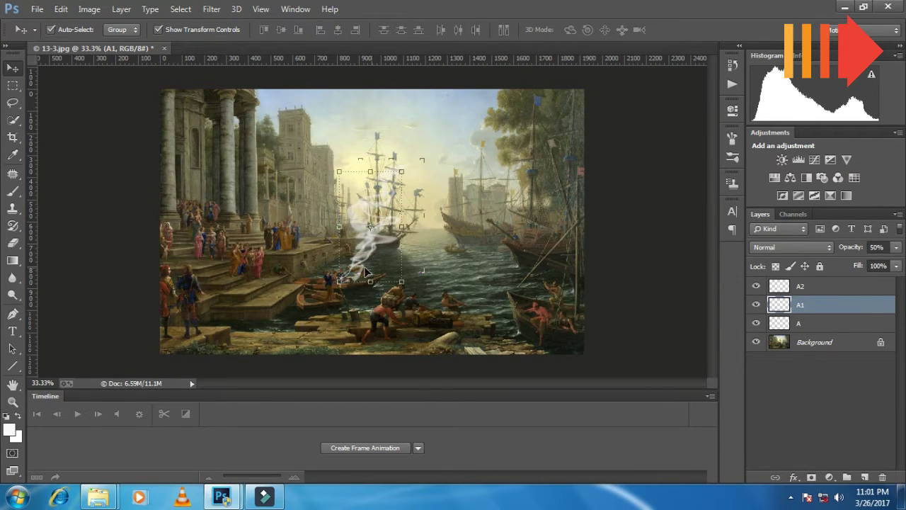
pyautogui.click(776, 323)
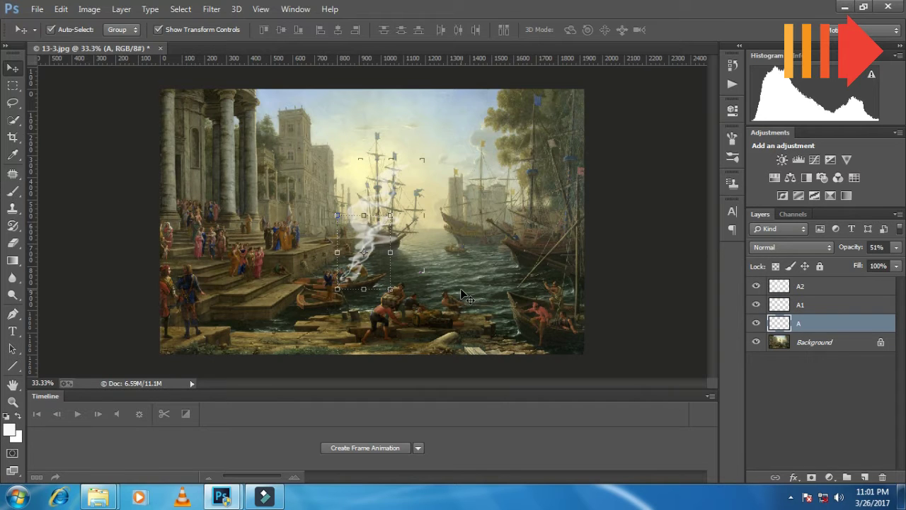
pyautogui.click(778, 290)
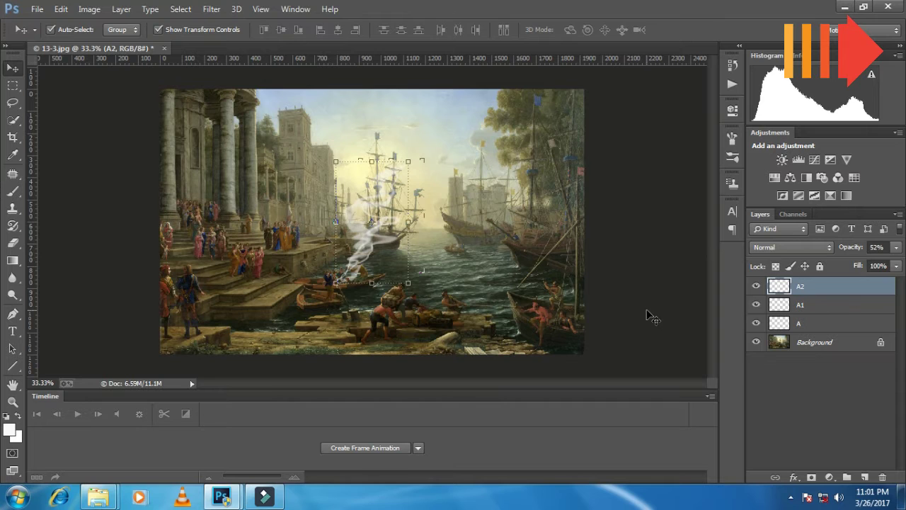
pyautogui.hotkey('shift', 'Right')
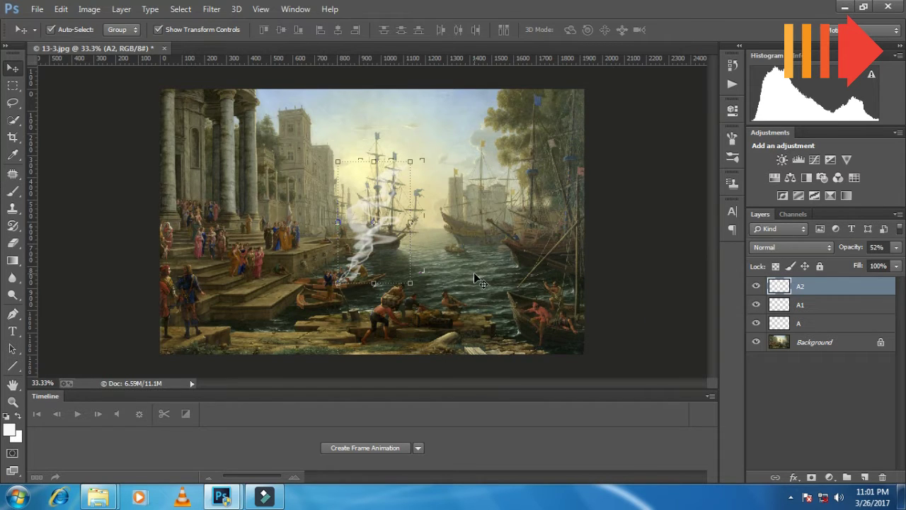
pyautogui.click(805, 342)
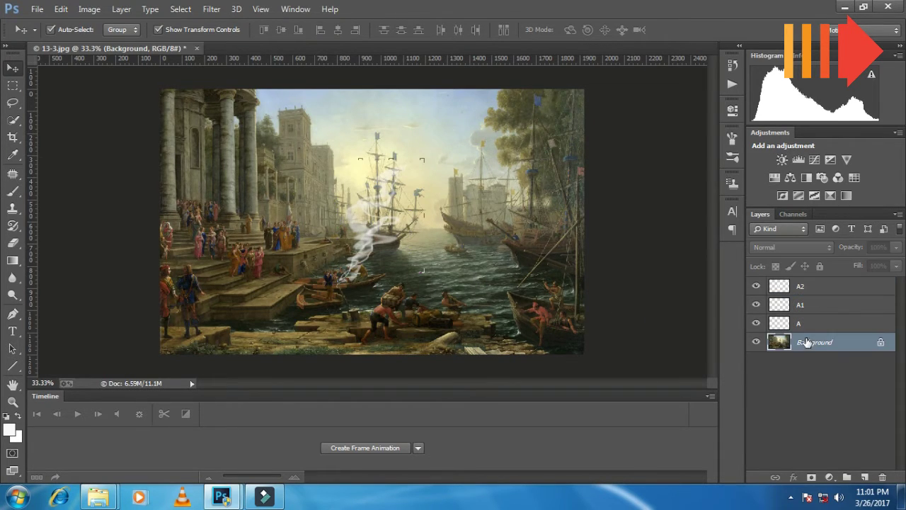